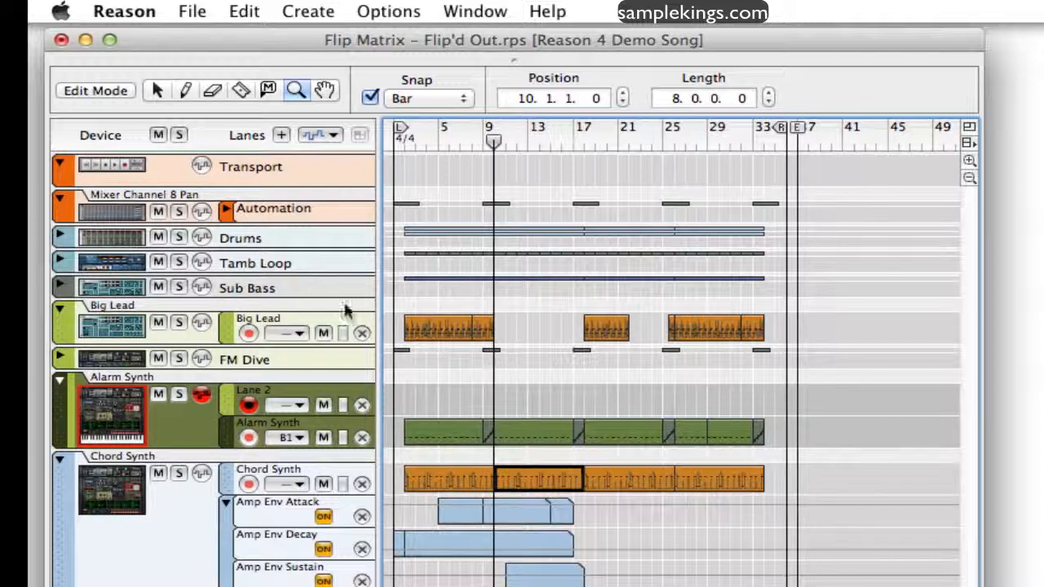
# Open the Alarm Synth notes in Edit Mode, shrink the clip overview lane and zoom the note lane out vertically.
pyautogui.click(80, 96)
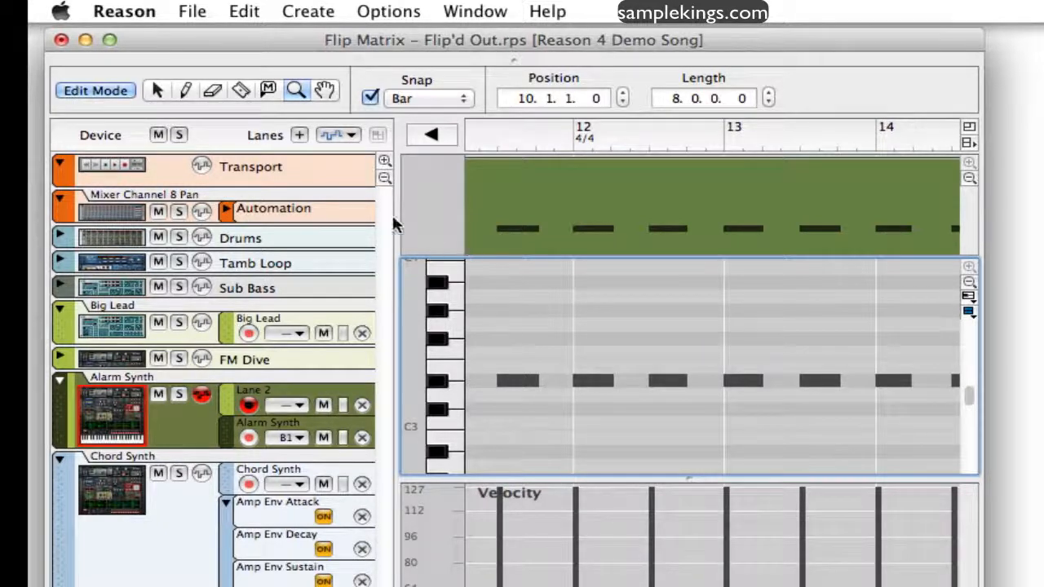
pyautogui.click(964, 177)
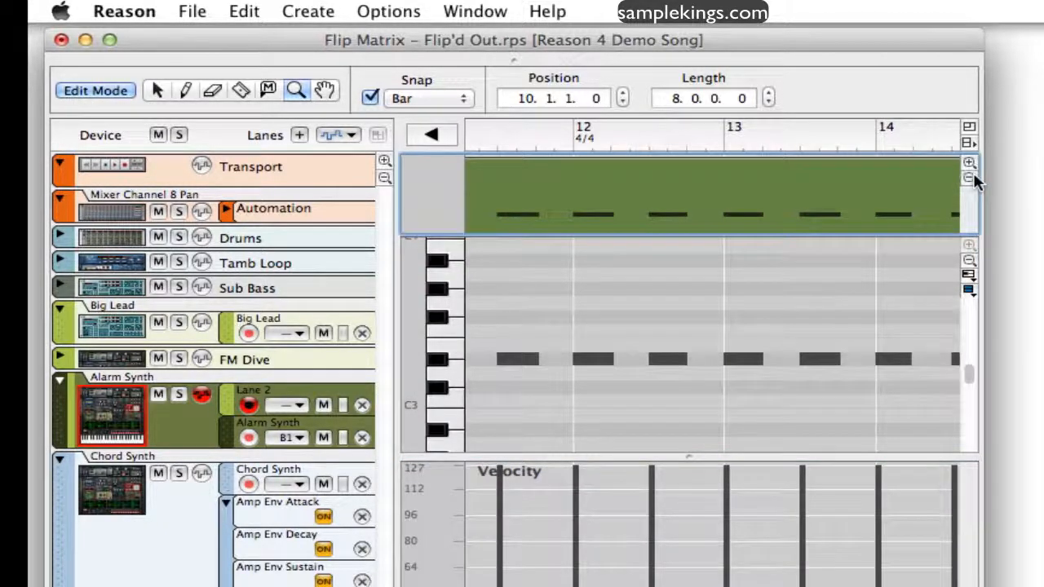
pyautogui.click(967, 177)
pyautogui.click(971, 177)
pyautogui.click(975, 178)
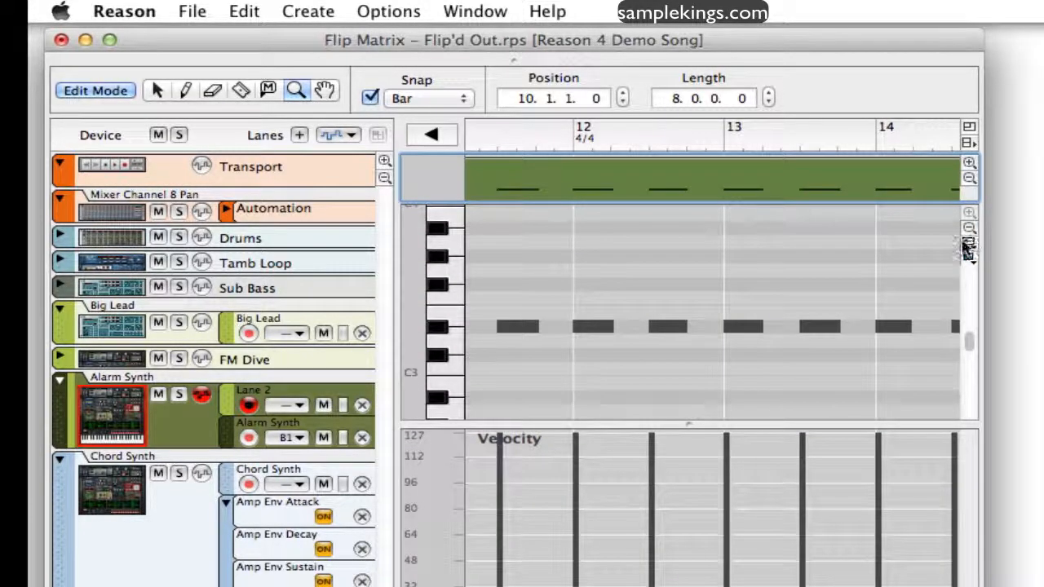
pyautogui.click(970, 230)
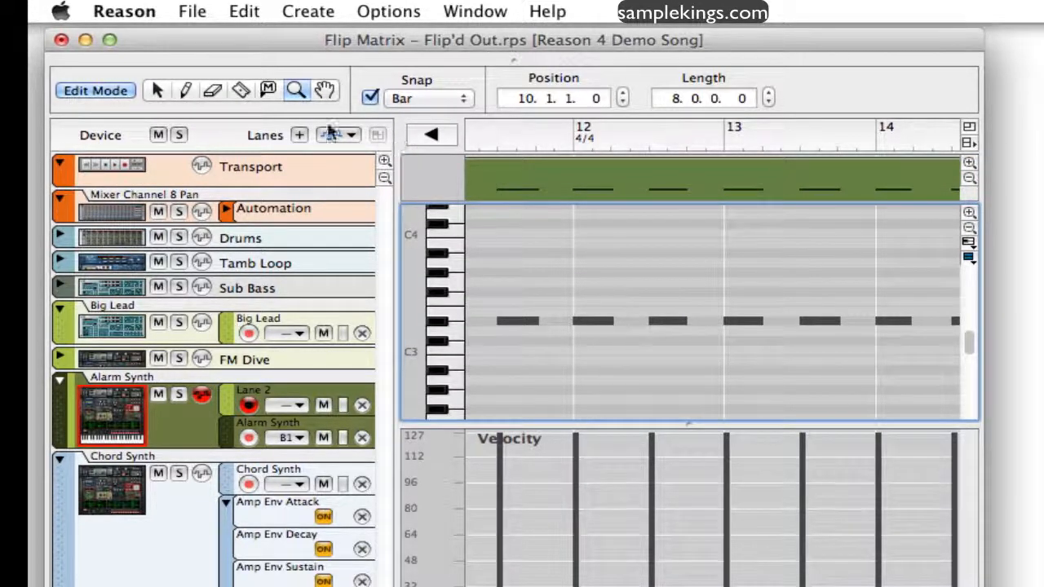
# Toggle Edit Mode off and on again, then return to the song arrangement.
pyautogui.click(93, 89)
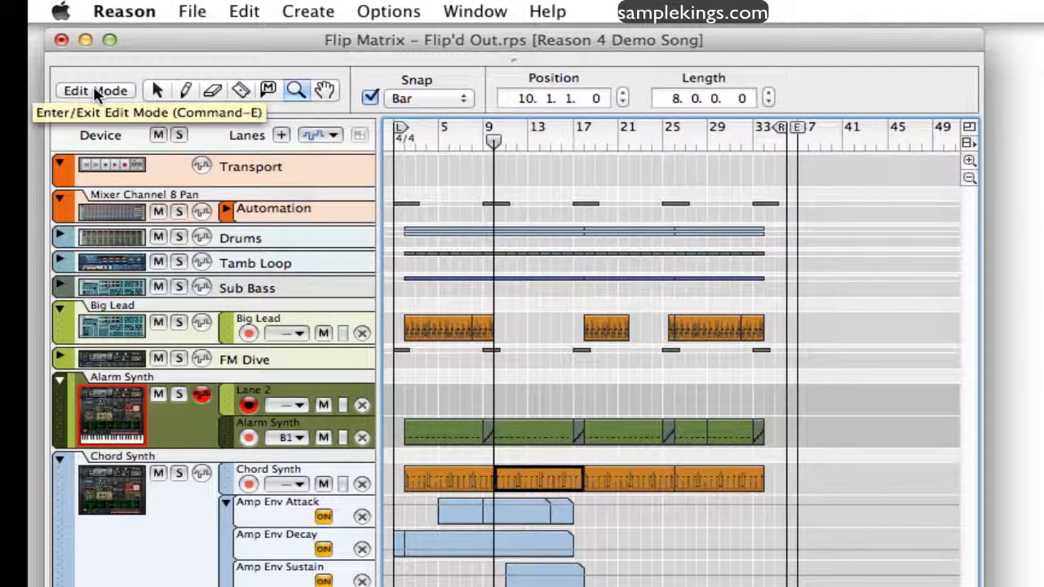
pyautogui.click(93, 88)
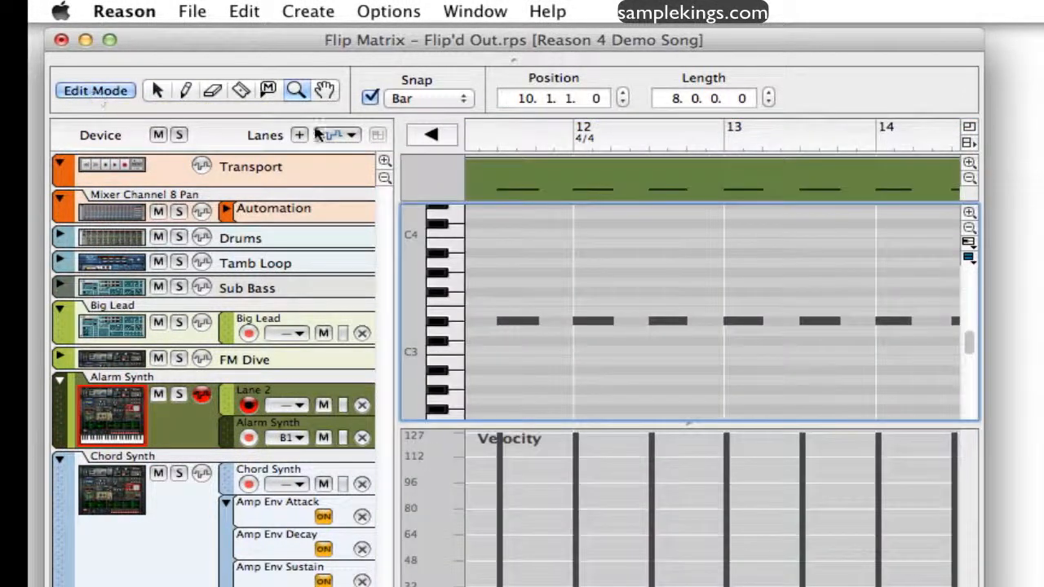
pyautogui.click(446, 137)
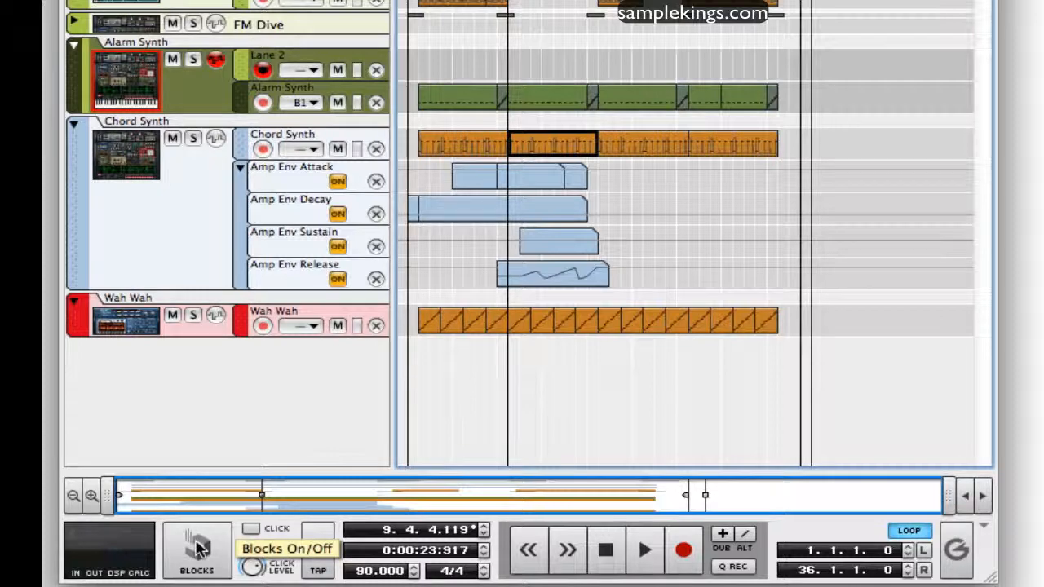
# Enable Blocks and view Block 1 in Block view before returning to Song view.
pyautogui.click(197, 548)
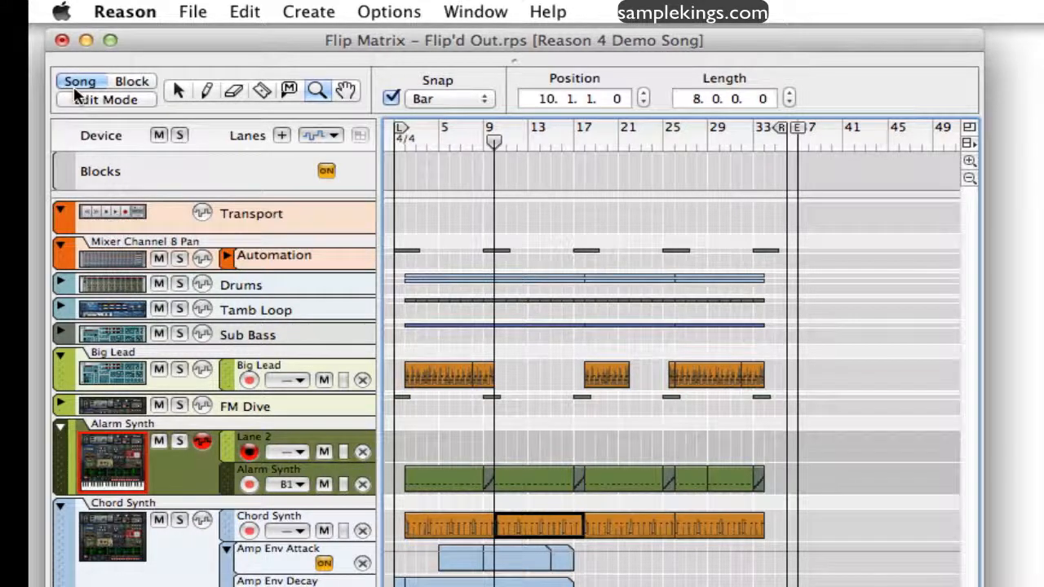
pyautogui.click(132, 84)
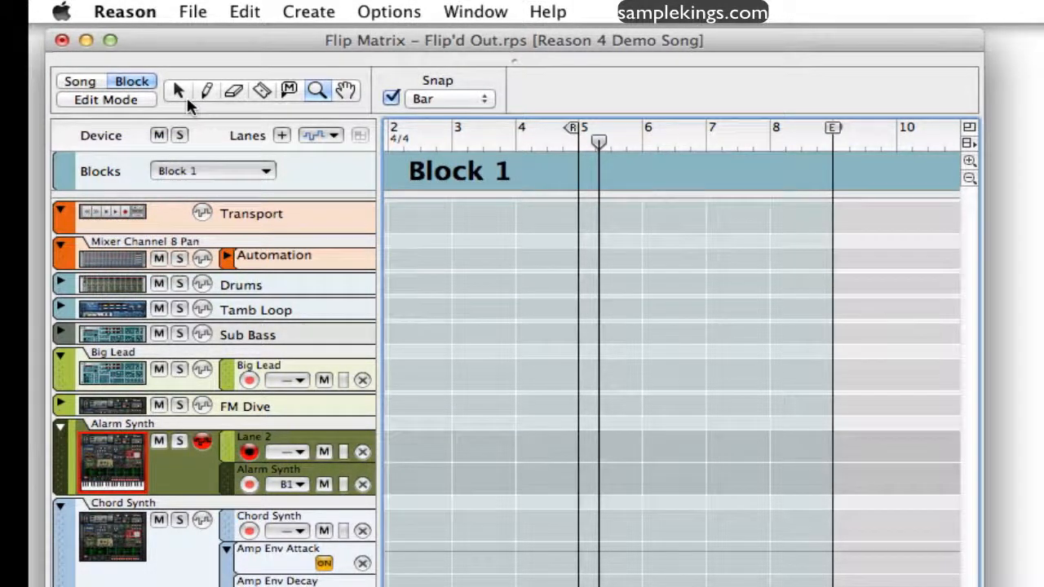
pyautogui.click(92, 95)
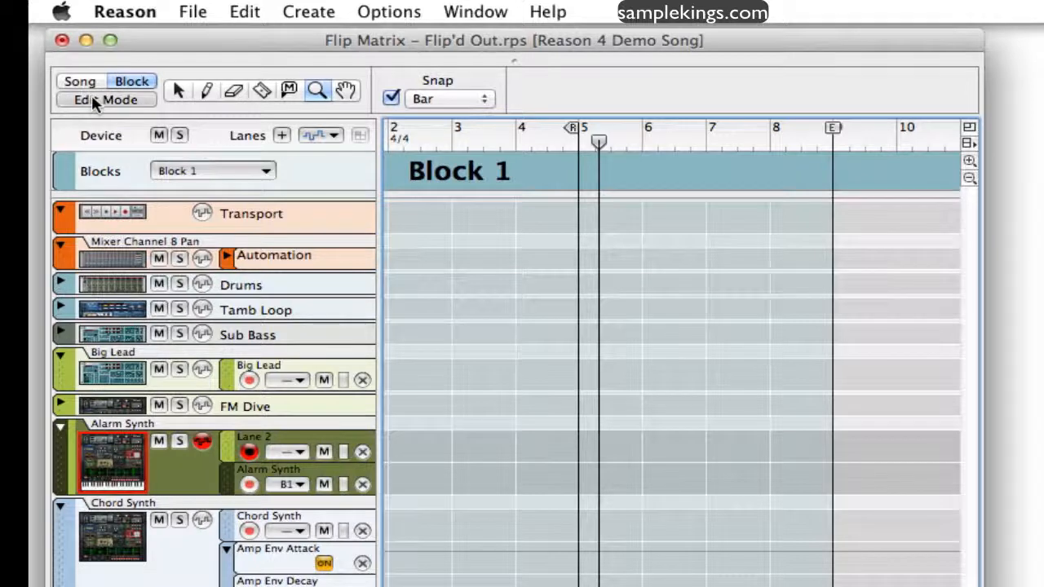
pyautogui.click(82, 82)
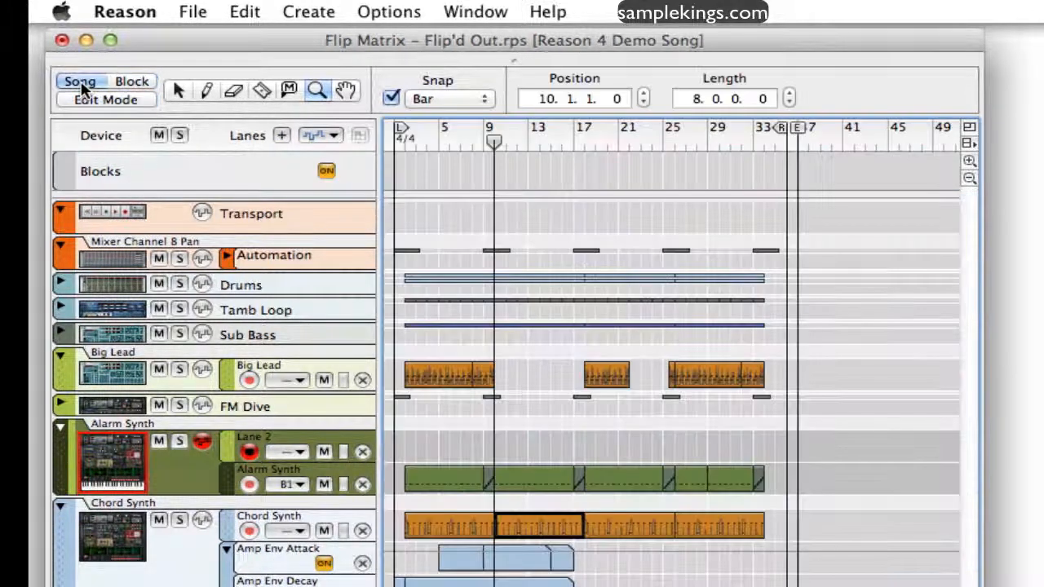
pyautogui.click(85, 98)
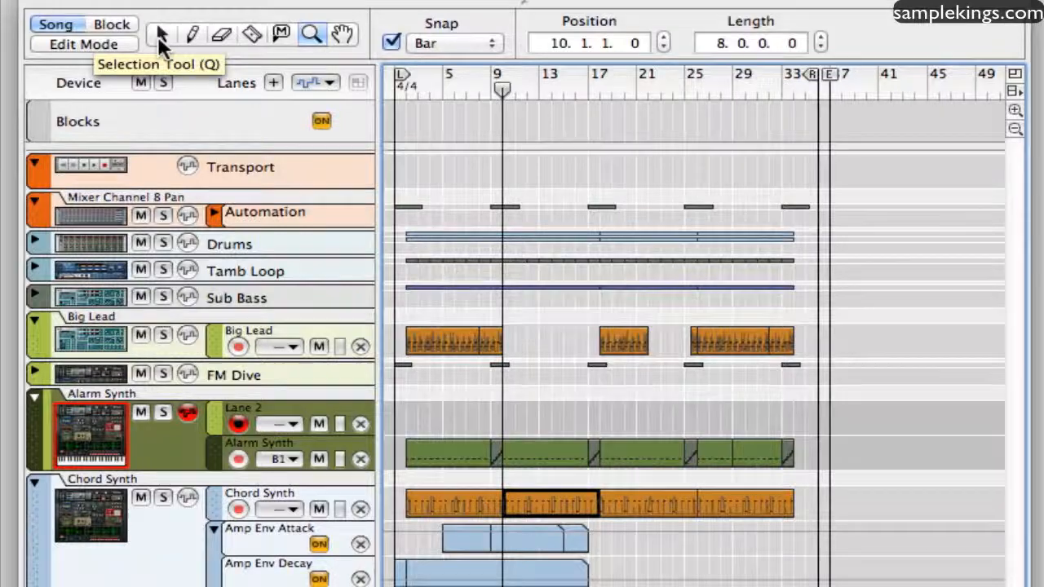
# Activate the Selection tool and open the first Big Lead clip for note editing.
pyautogui.press('q')
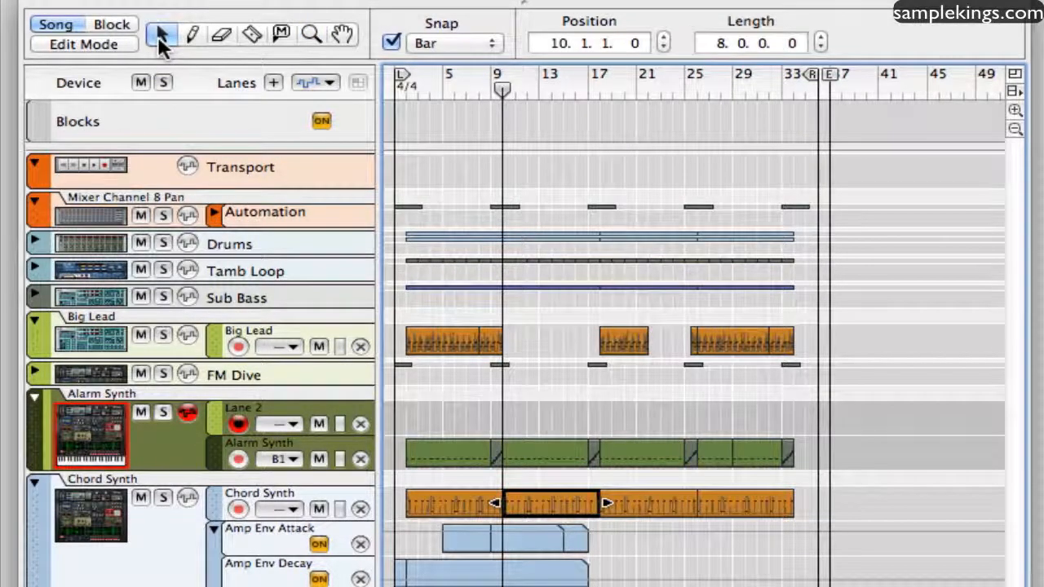
pyautogui.press('q')
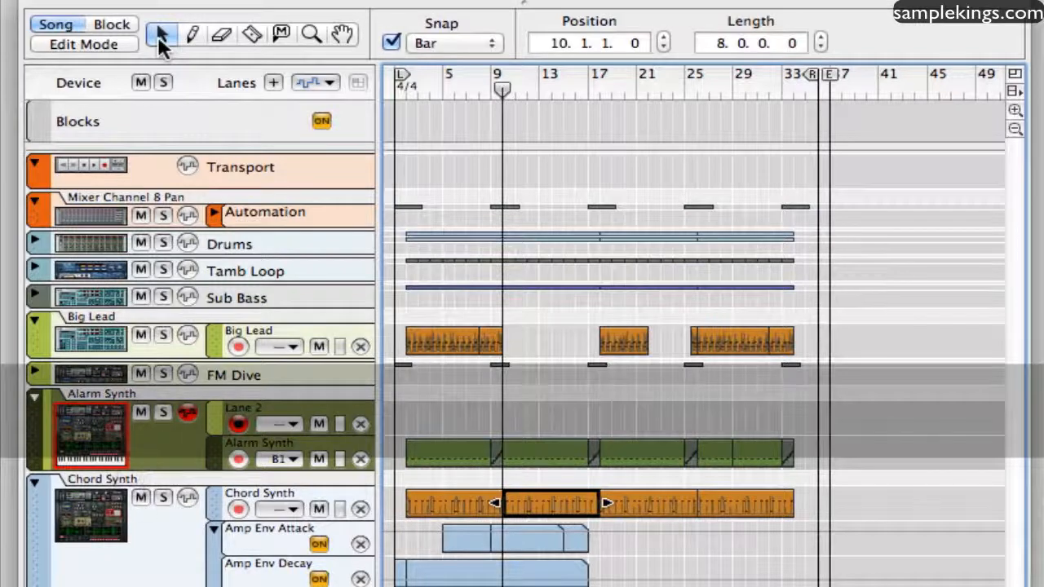
pyautogui.click(437, 338)
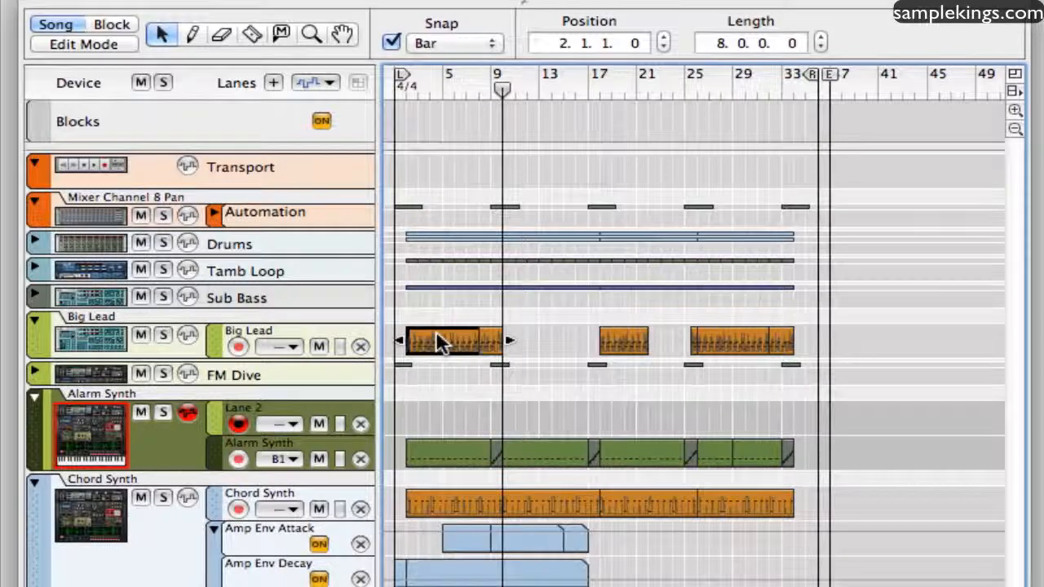
pyautogui.doubleClick(437, 336)
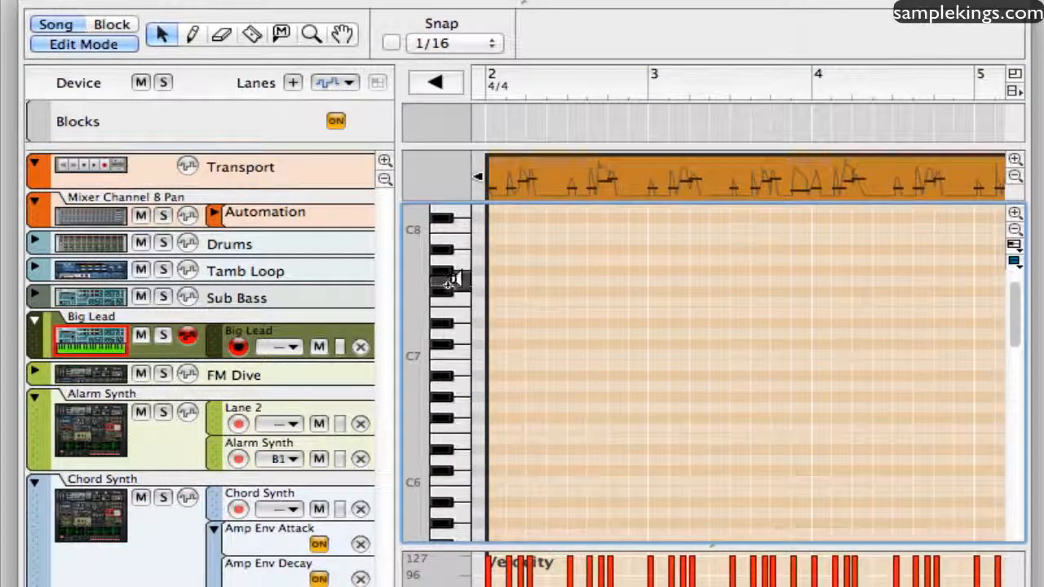
# Audition several notes between C6 and C8 on the piano keyboard beside the Big Lead note lane.
pyautogui.click(443, 428)
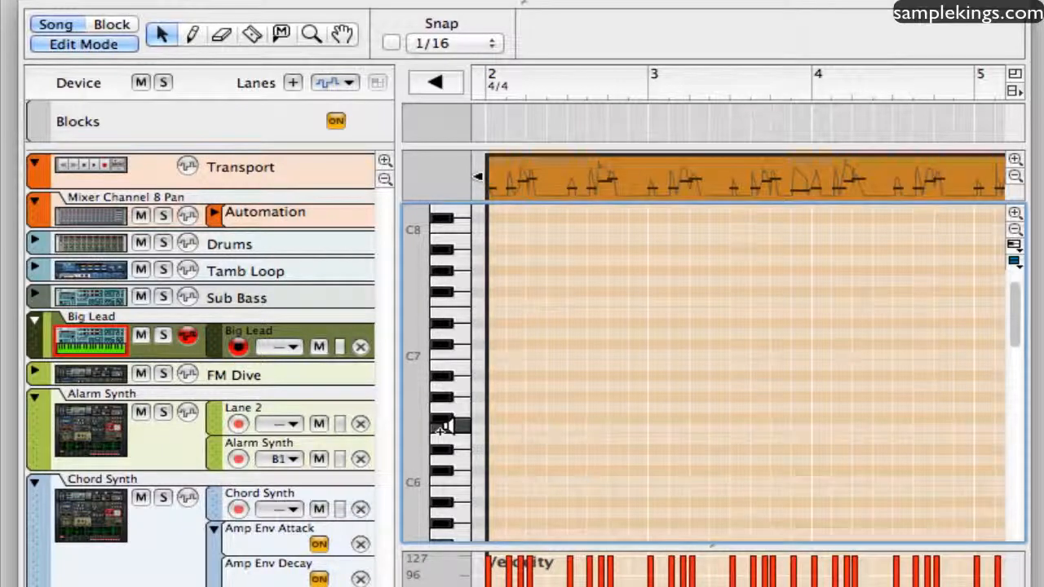
pyautogui.click(443, 480)
pyautogui.click(443, 438)
pyautogui.click(443, 405)
pyautogui.click(445, 394)
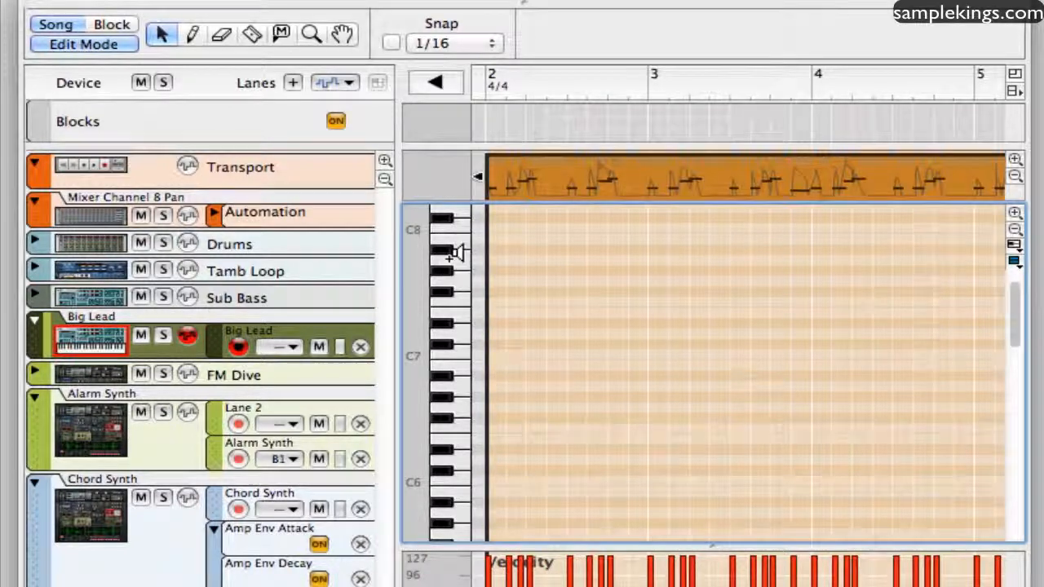
pyautogui.moveTo(455, 254); pyautogui.dragTo(441, 226)
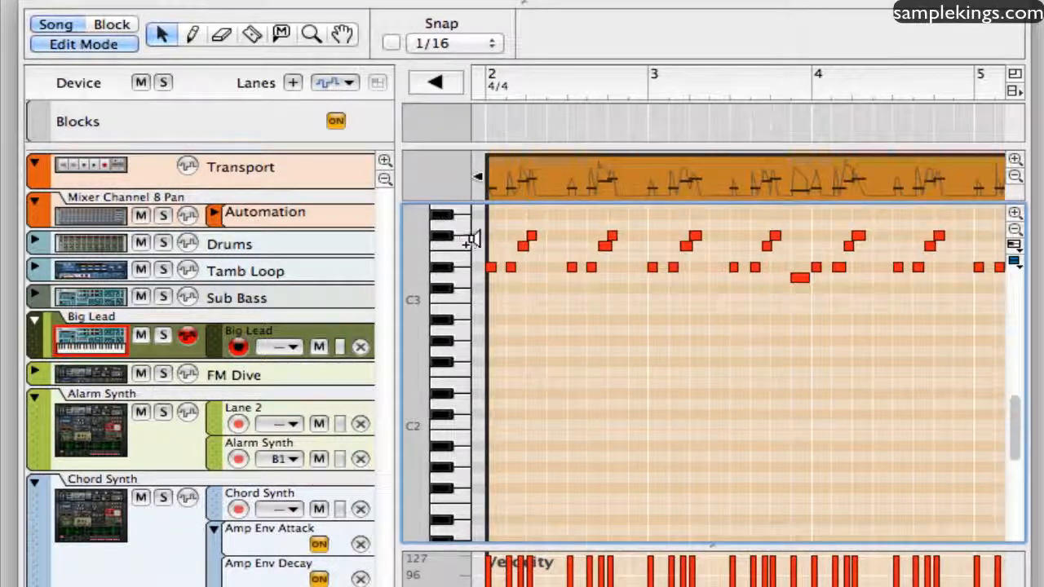
# Try raising a bar 2 note to F#3 and shifting a D#3 note slightly forward in time, undoing each move.
pyautogui.moveTo(520, 246); pyautogui.dragTo(520, 235)
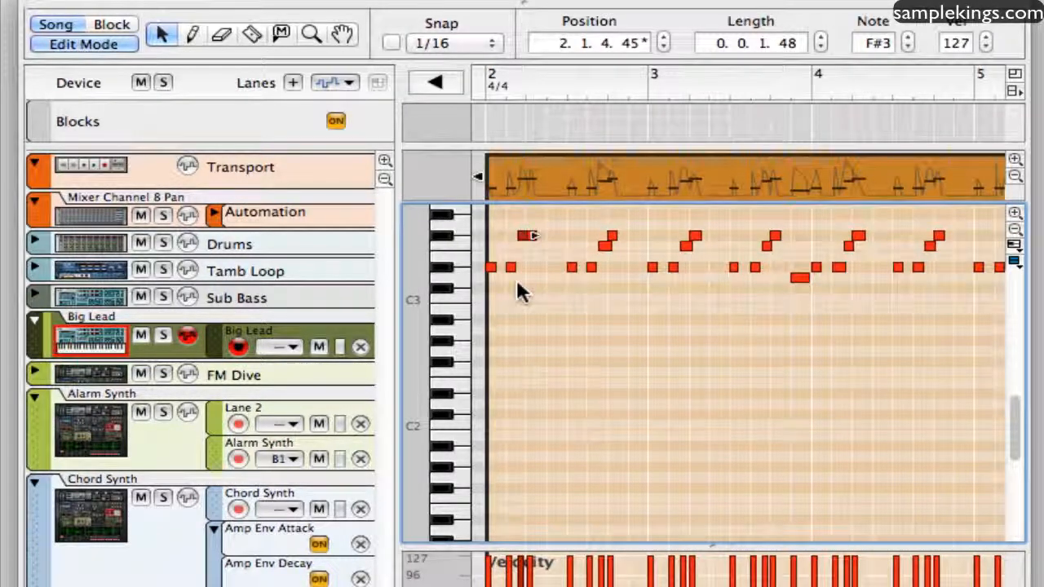
pyautogui.press('super+z')
pyautogui.moveTo(568, 266)
pyautogui.mouseDown()
pyautogui.moveTo(569, 299)
pyautogui.moveTo(572, 270)
pyautogui.mouseUp()
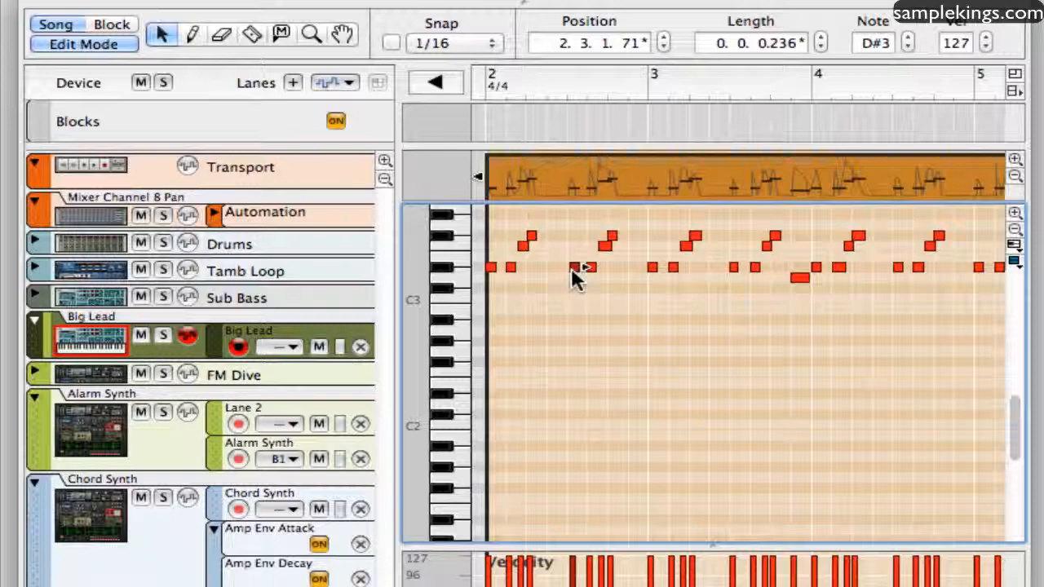
pyautogui.press('super+z')
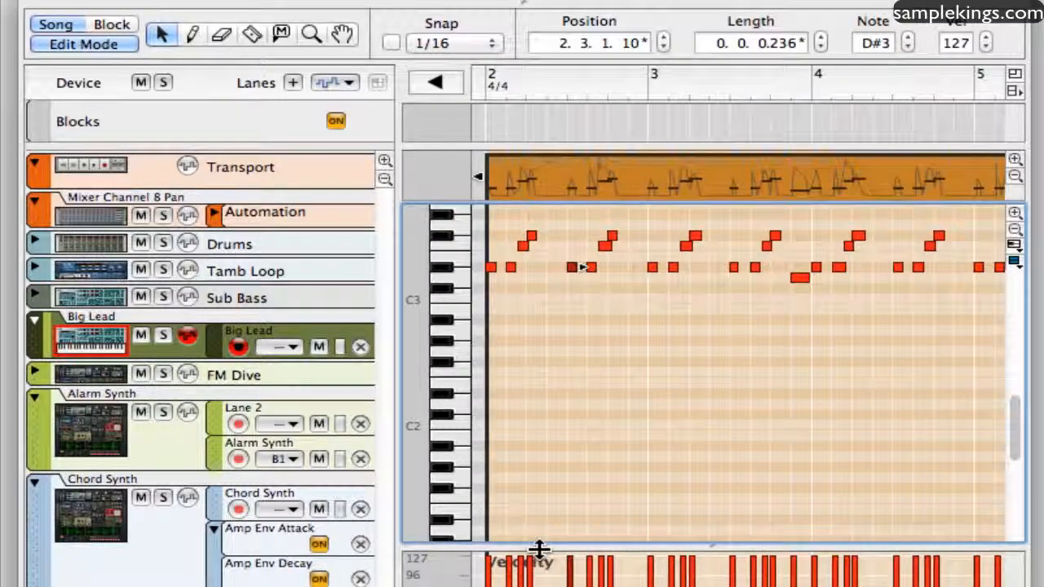
# Deselect the Big Lead clip and try resizing the Velocity lane below the note lane.
pyautogui.moveTo(539, 550)
pyautogui.mouseDown()
pyautogui.moveTo(538, 584)
pyautogui.moveTo(540, 487)
pyautogui.moveTo(531, 551)
pyautogui.mouseUp()
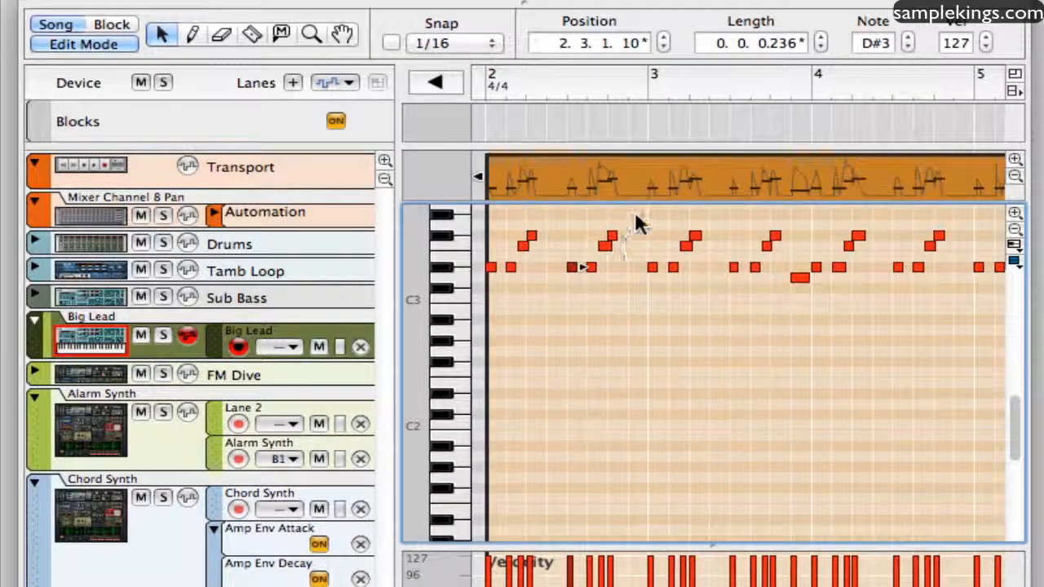
pyautogui.click(652, 137)
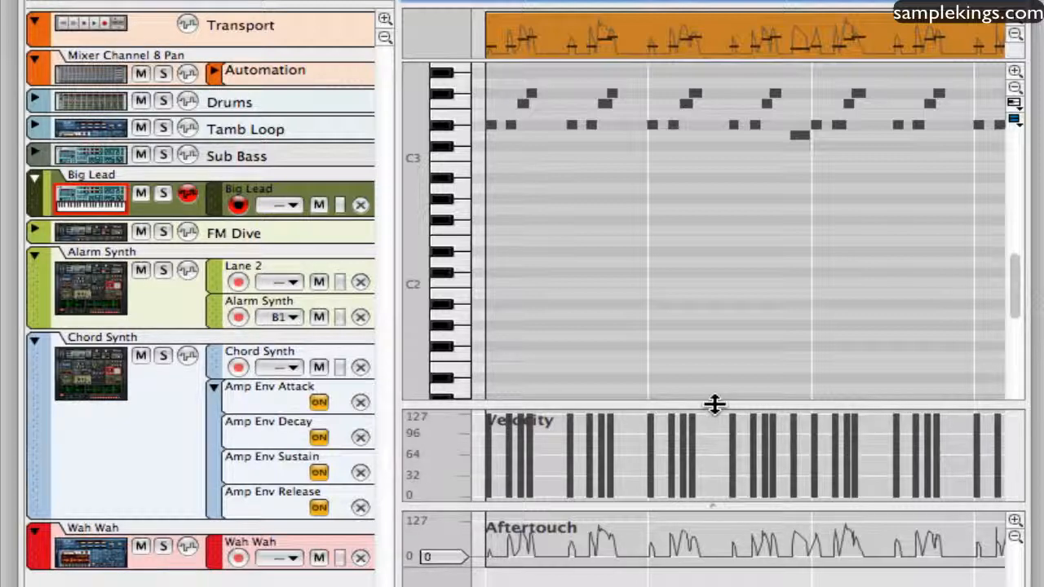
pyautogui.moveTo(707, 506); pyautogui.dragTo(700, 529)
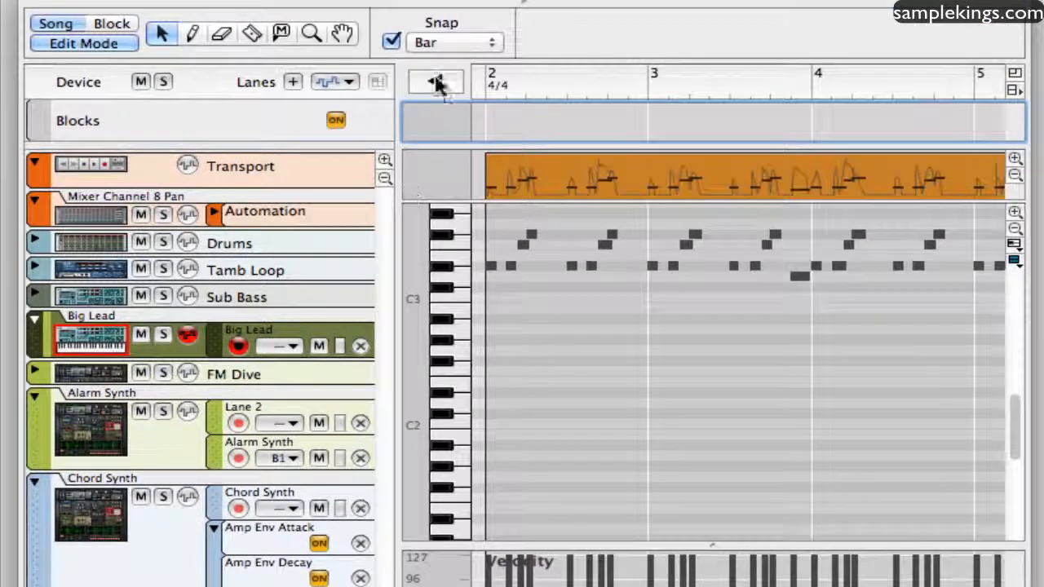
# Return to the song arrangement and place the song position at bar 4.
pyautogui.click(437, 82)
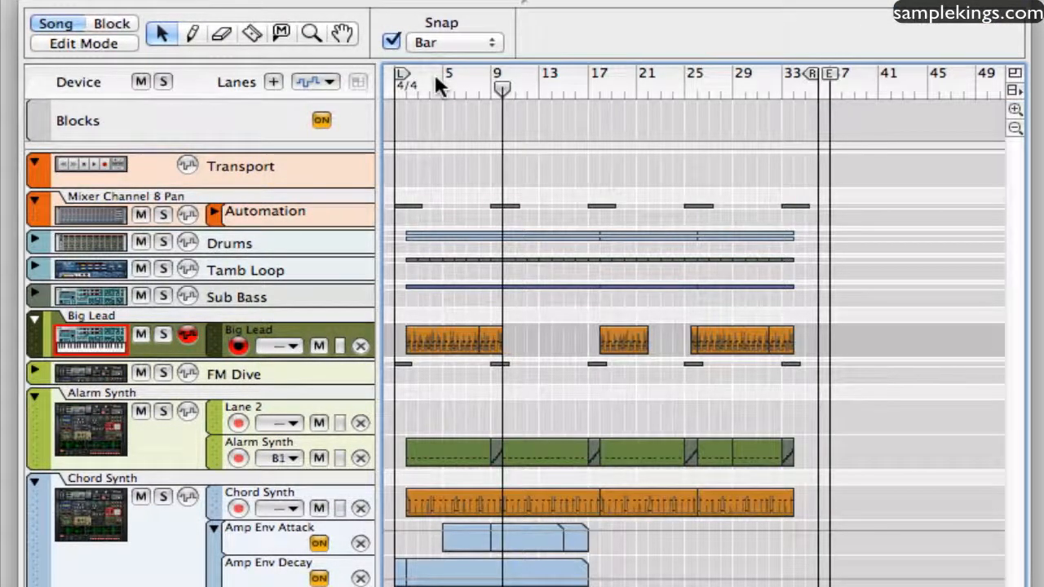
pyautogui.click(436, 82)
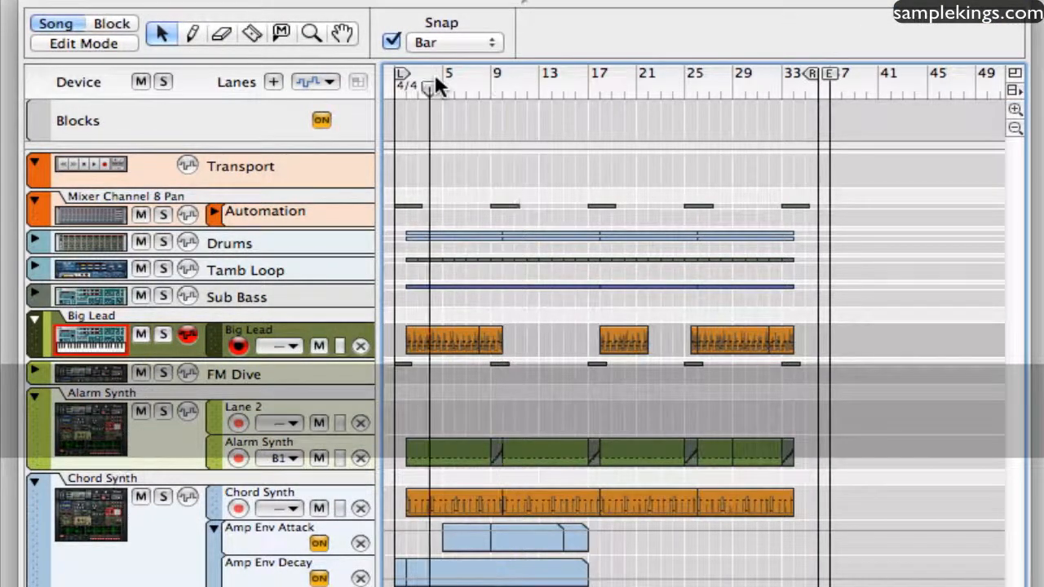
# Activate the Pencil tool and view its Pattern/Loop bank and pattern choices.
pyautogui.press('w')
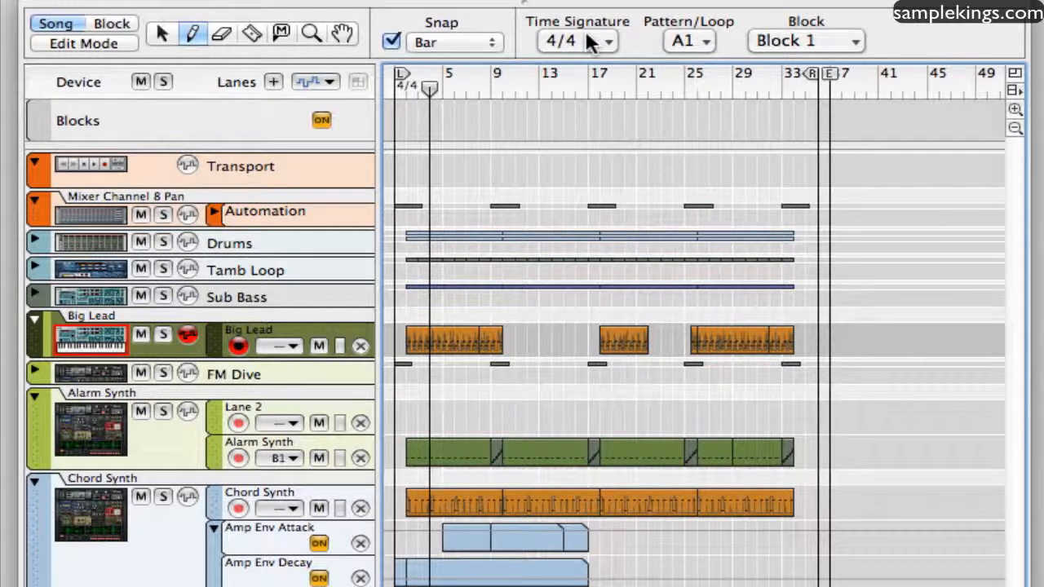
pyautogui.click(700, 45)
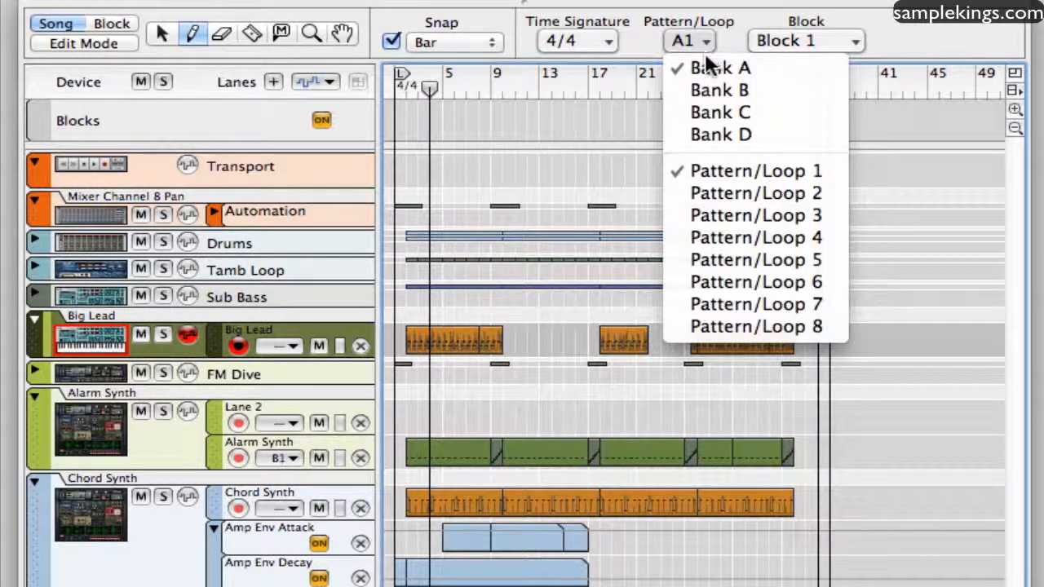
pyautogui.click(722, 1)
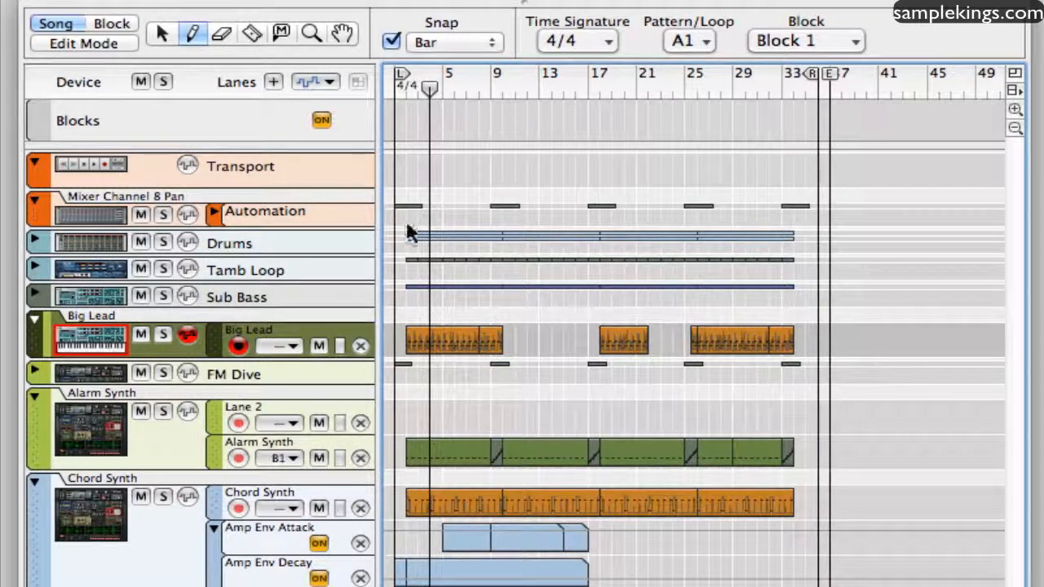
# Open the Chord Synth's Amp Env Release automation clip and draw extra points with the Pencil tool, the last near bar 14 at value 57.
pyautogui.scroll(-5, 465, 317)
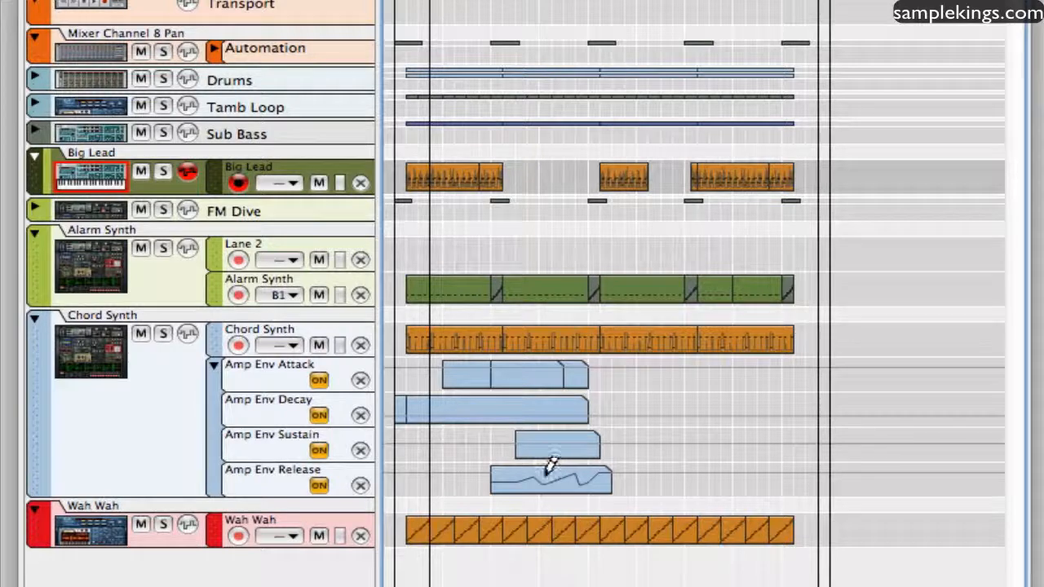
pyautogui.scroll(1, 522, 482)
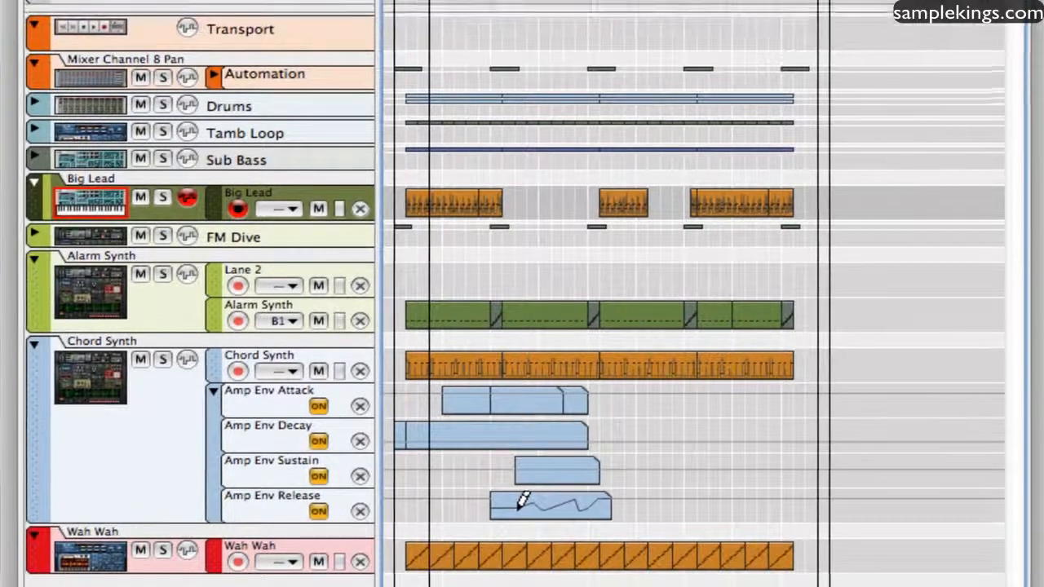
pyautogui.click(155, 43)
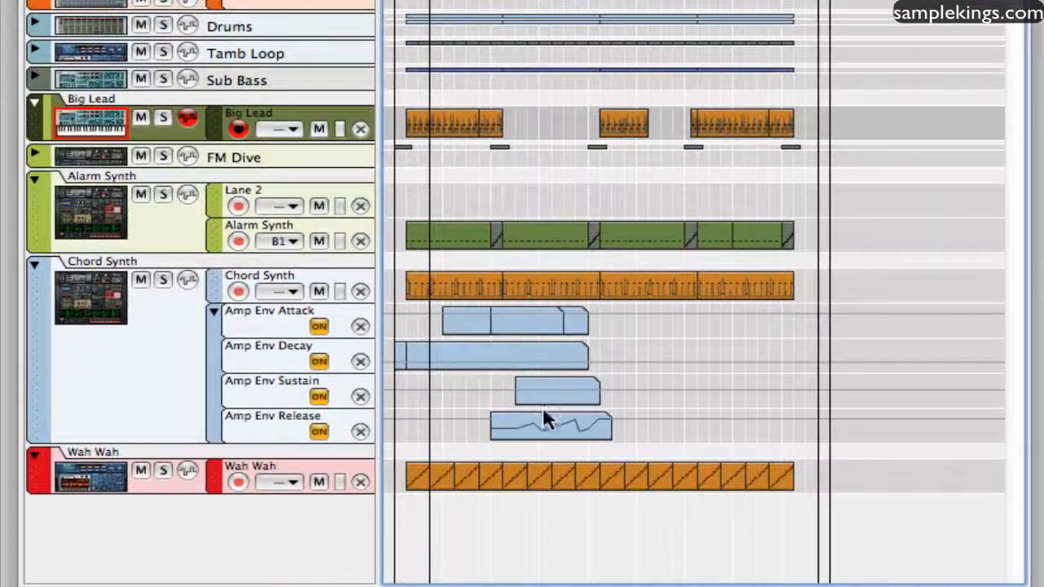
pyautogui.click(538, 417)
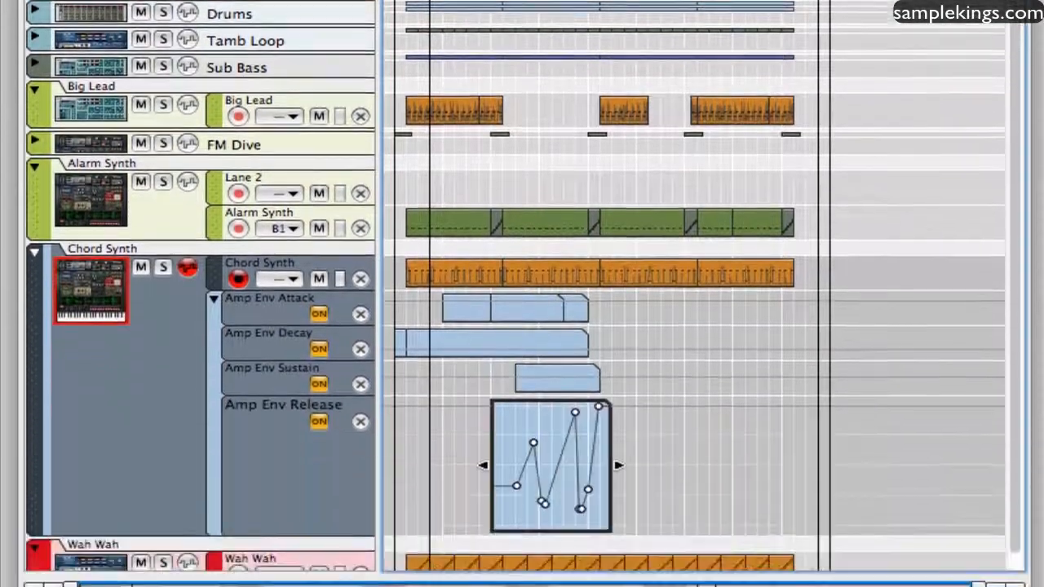
pyautogui.press('w')
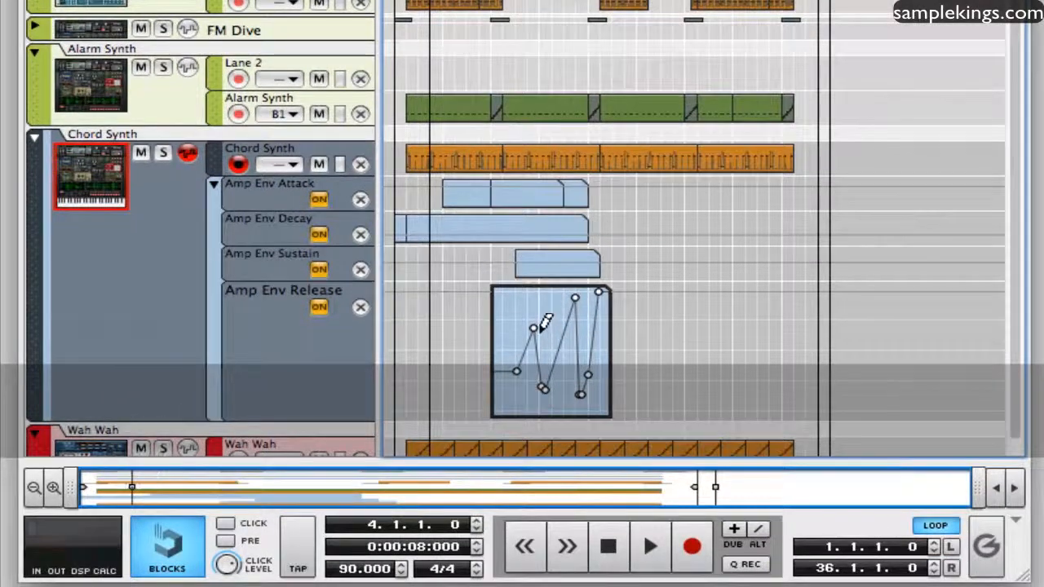
pyautogui.moveTo(539, 323)
pyautogui.mouseDown()
pyautogui.moveTo(529, 305)
pyautogui.moveTo(537, 334)
pyautogui.mouseUp()
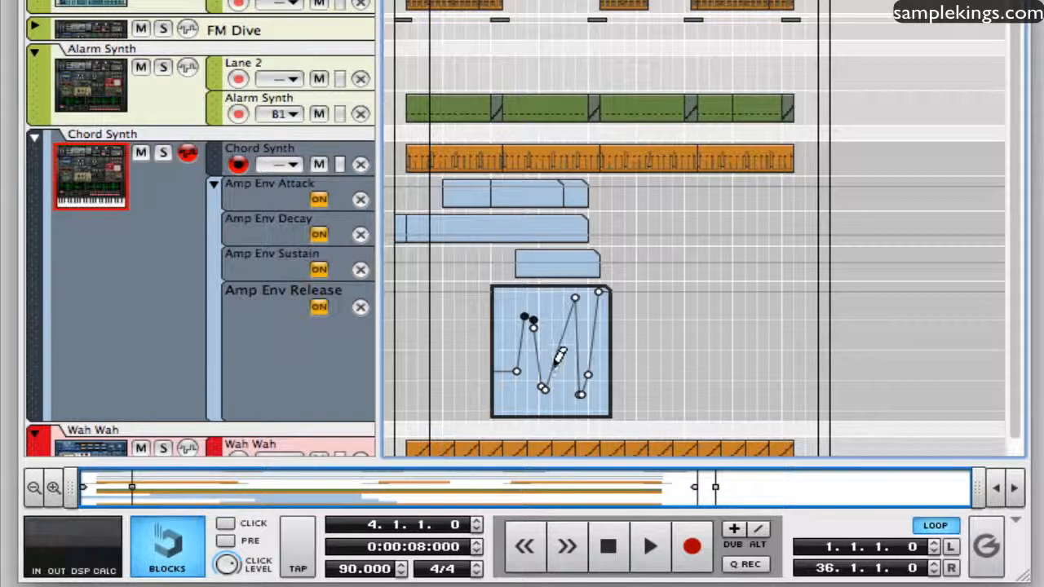
pyautogui.moveTo(559, 354); pyautogui.dragTo(574, 353)
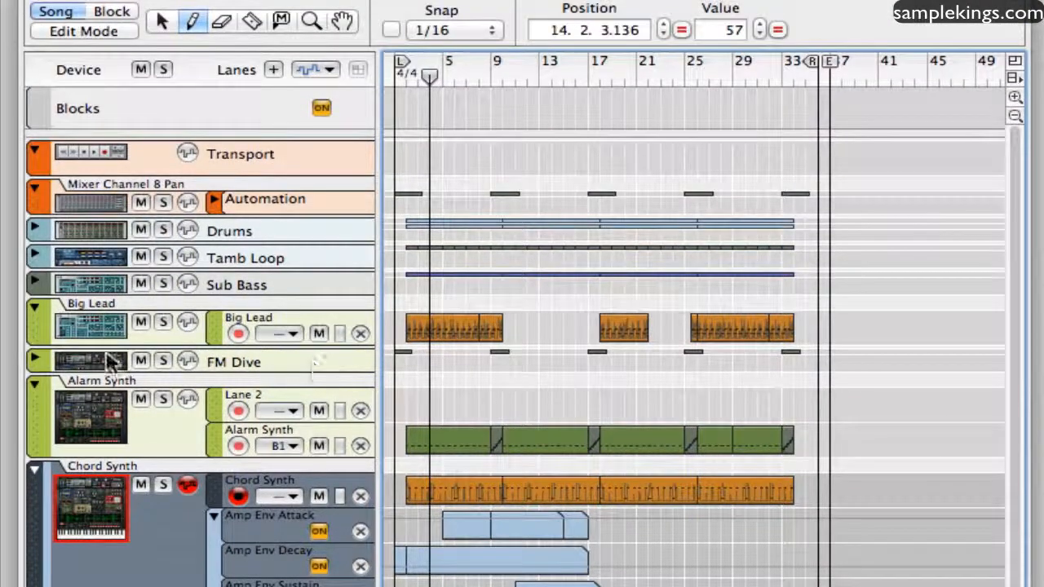
# Select the Big Lead track and open its first clip for note editing with the Selection tool.
pyautogui.click(96, 323)
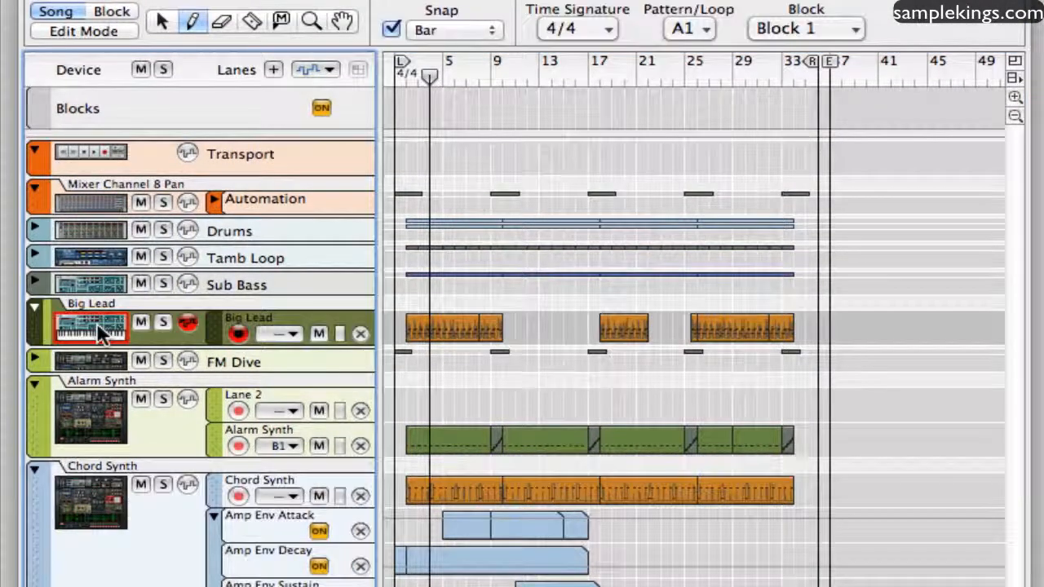
pyautogui.click(161, 22)
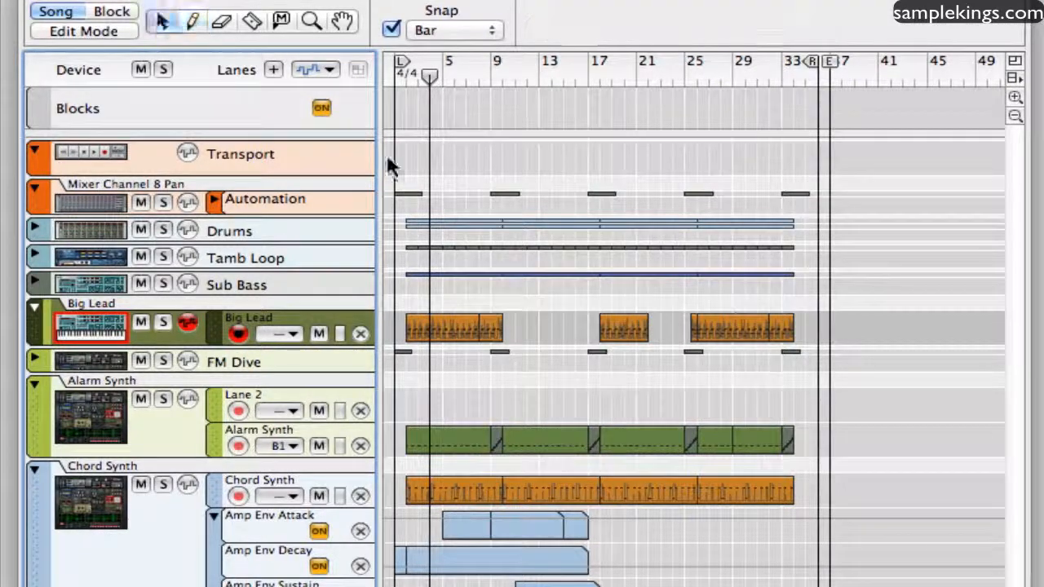
pyautogui.click(445, 325)
pyautogui.doubleClick(445, 324)
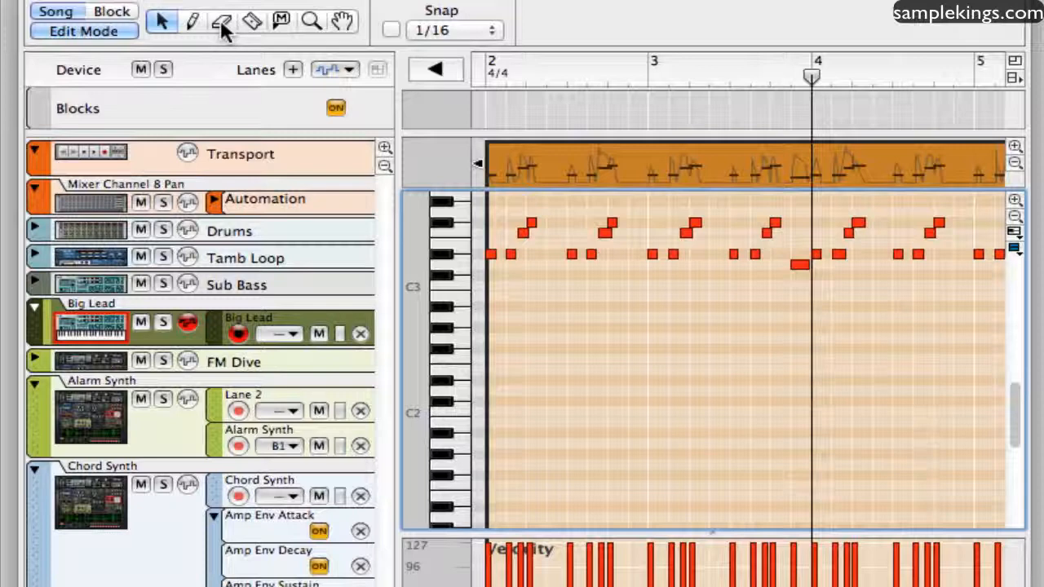
# Try drawing two short A#2 notes in bar 2 and one A2 note in bar 3 with the Pencil tool, undoing them.
pyautogui.press('w')
pyautogui.click(582, 306)
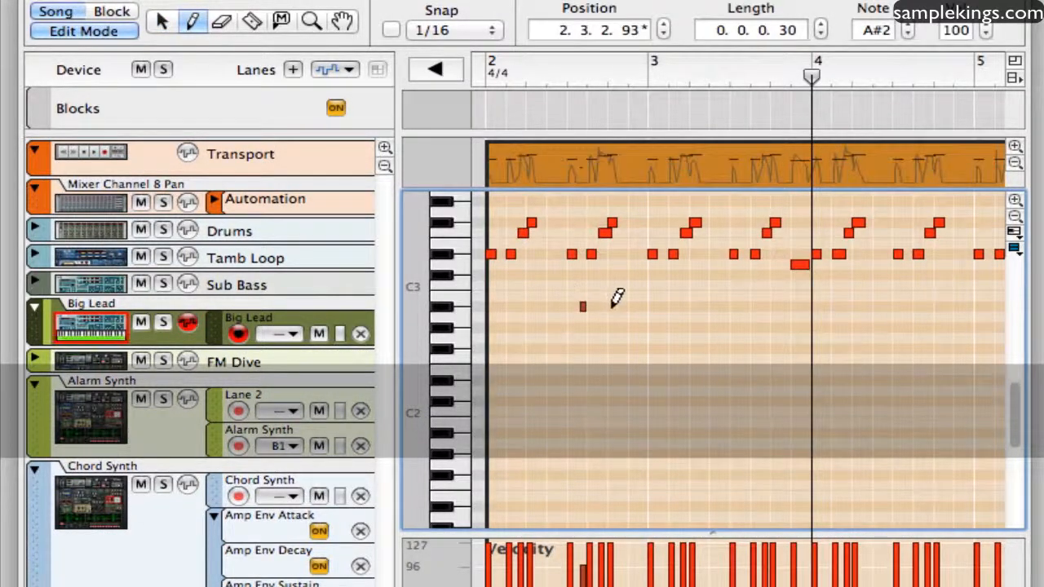
pyautogui.click(619, 306)
pyautogui.click(671, 318)
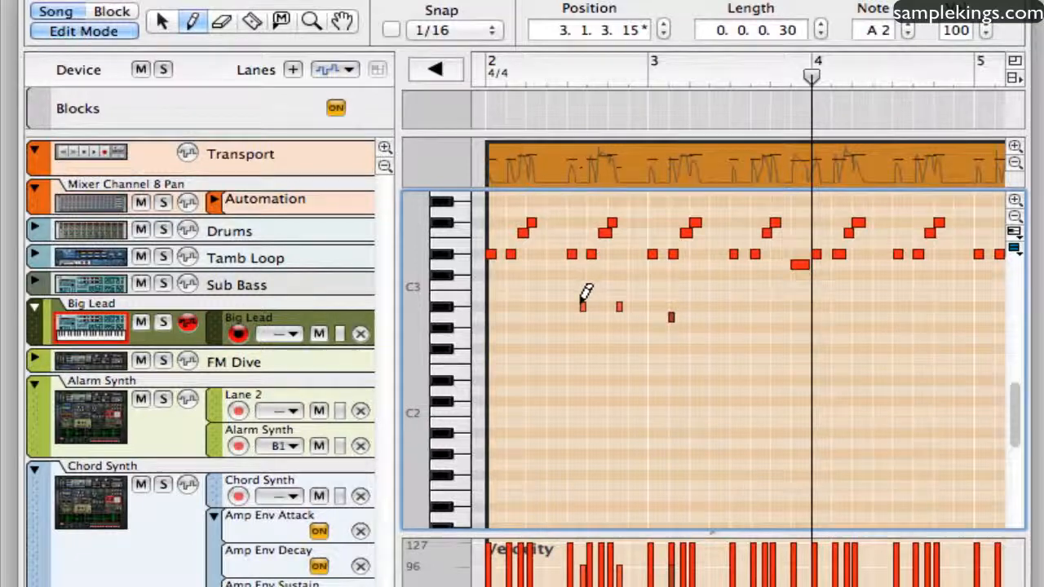
pyautogui.press('super+z')
pyautogui.press('super+z')
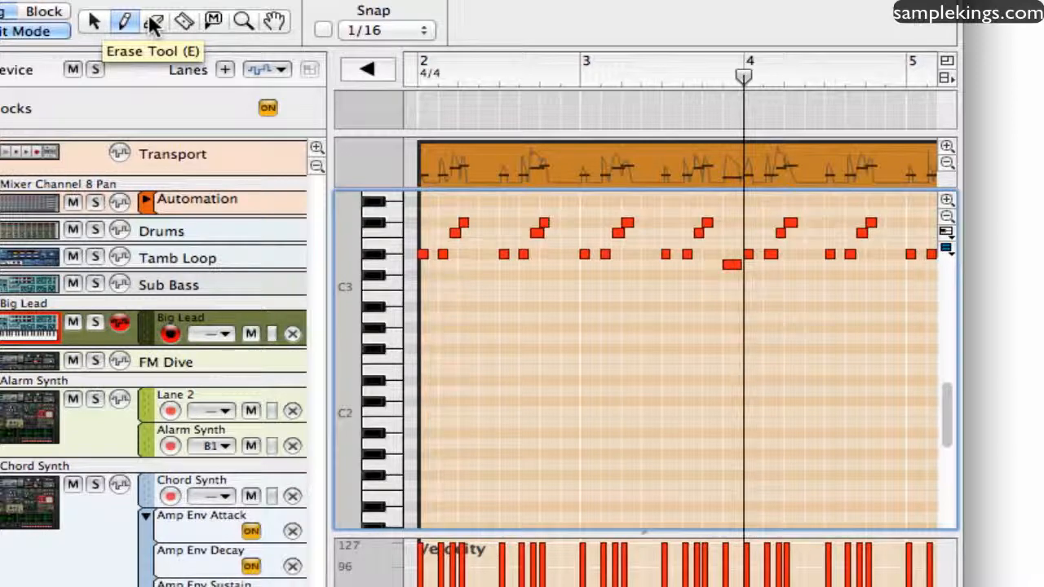
# Try erasing several notes in bars 2 and 3 of the Big Lead clip with the Erase tool, undoing the deletions.
pyautogui.click(152, 24)
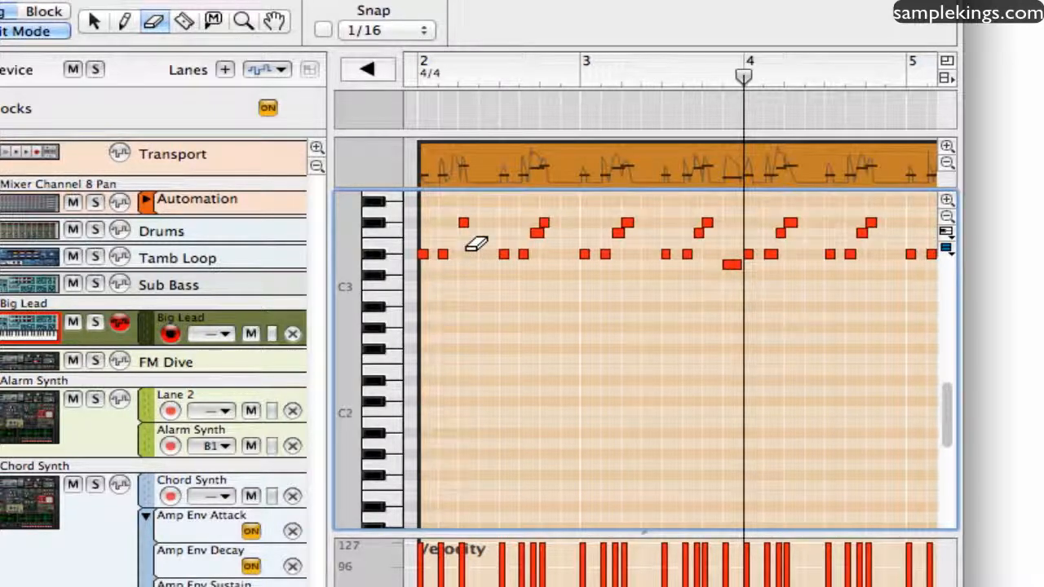
pyautogui.moveTo(422, 250)
pyautogui.mouseDown()
pyautogui.moveTo(460, 265)
pyautogui.moveTo(642, 261)
pyautogui.moveTo(667, 231)
pyautogui.moveTo(723, 274)
pyautogui.mouseUp()
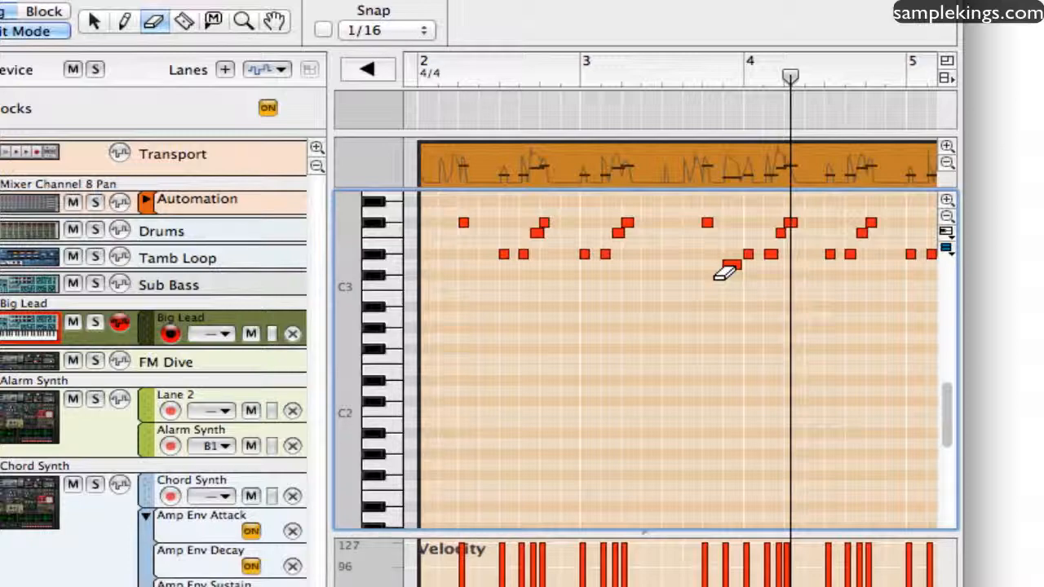
pyautogui.press('super+z')
pyautogui.press('super+z')
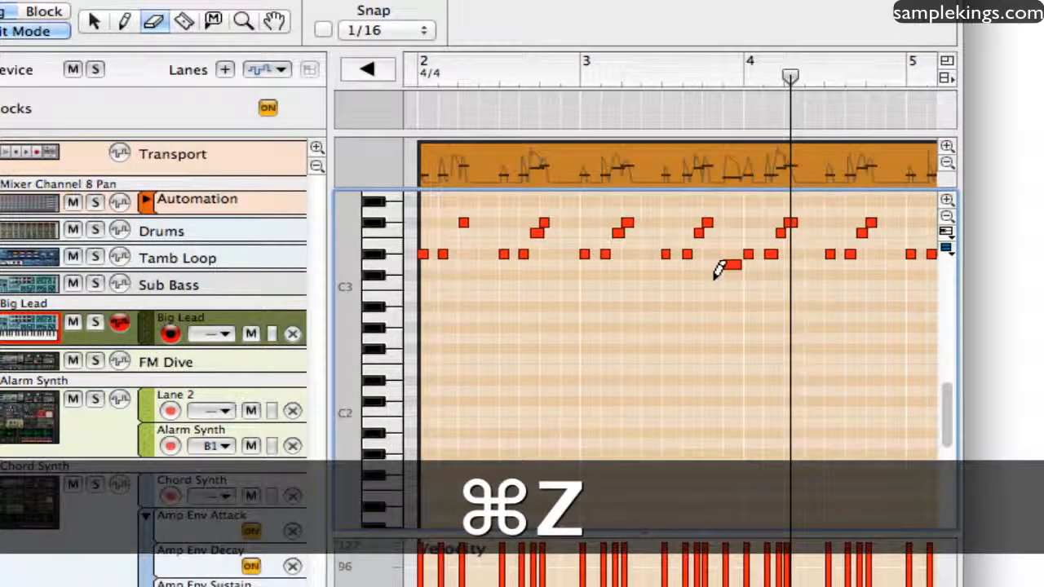
pyautogui.press('super+z')
pyautogui.press('super+z')
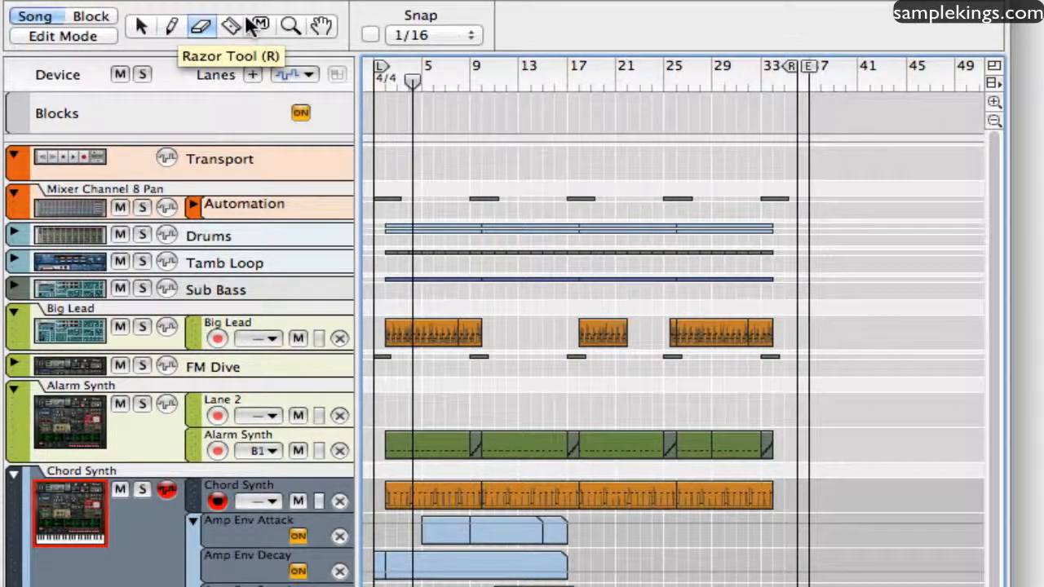
# Split the Alarm Synth clip that starts at bar 18 with the Razor tool, cutting it at bar 21.
pyautogui.click(247, 21)
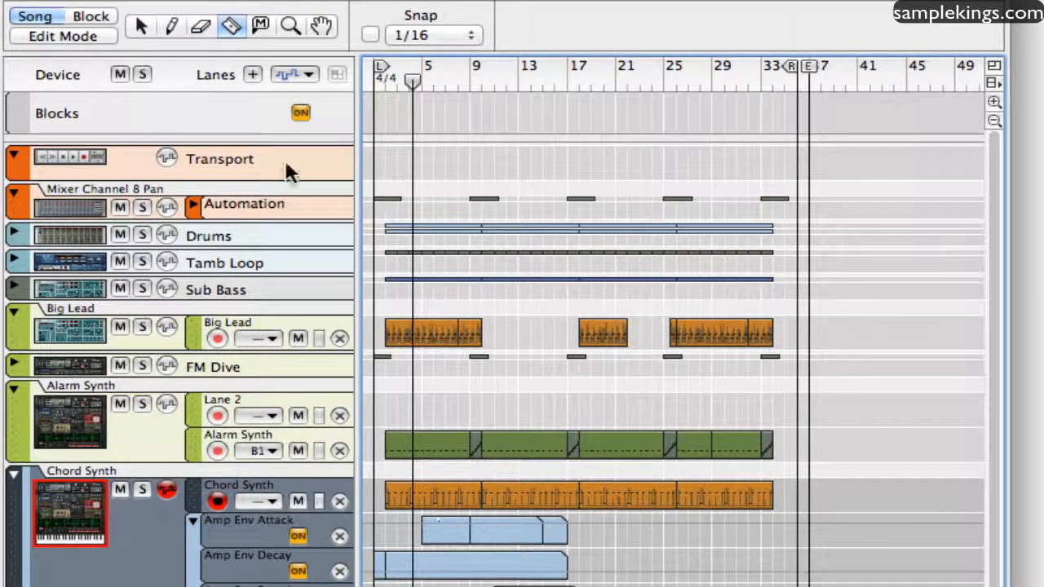
pyautogui.click(530, 444)
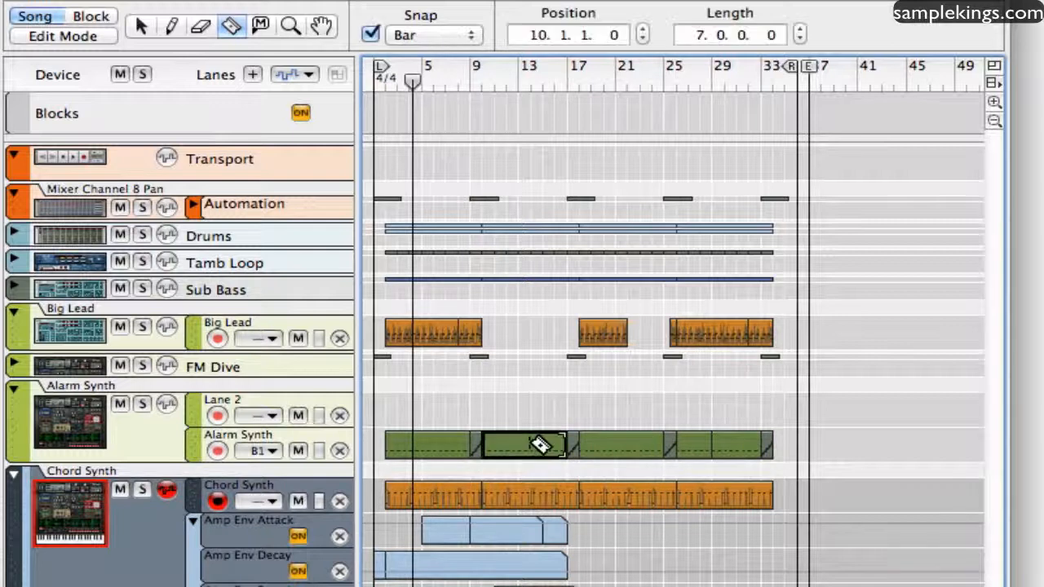
pyautogui.click(620, 444)
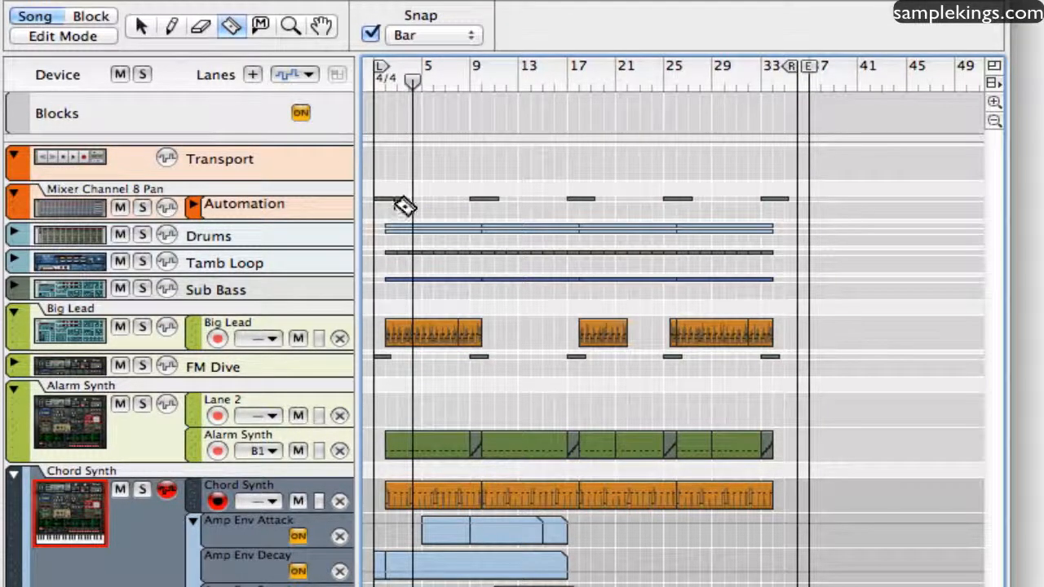
# Try moving the split-off four-bar Alarm Synth clip up to Lane 2 at bar 22, undoing the move.
pyautogui.press('q')
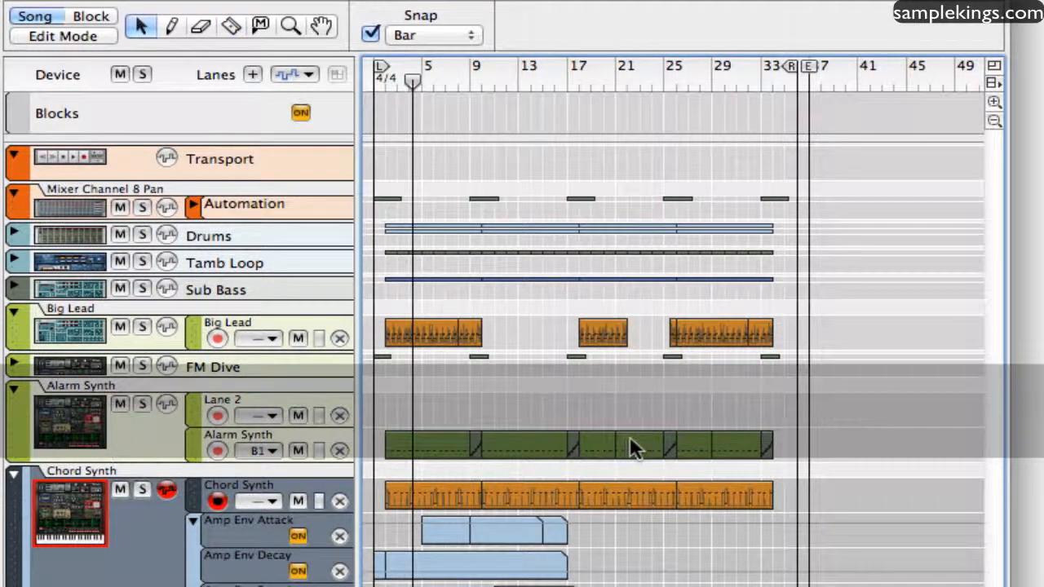
pyautogui.moveTo(630, 444)
pyautogui.mouseDown()
pyautogui.moveTo(625, 414)
pyautogui.moveTo(641, 432)
pyautogui.mouseUp()
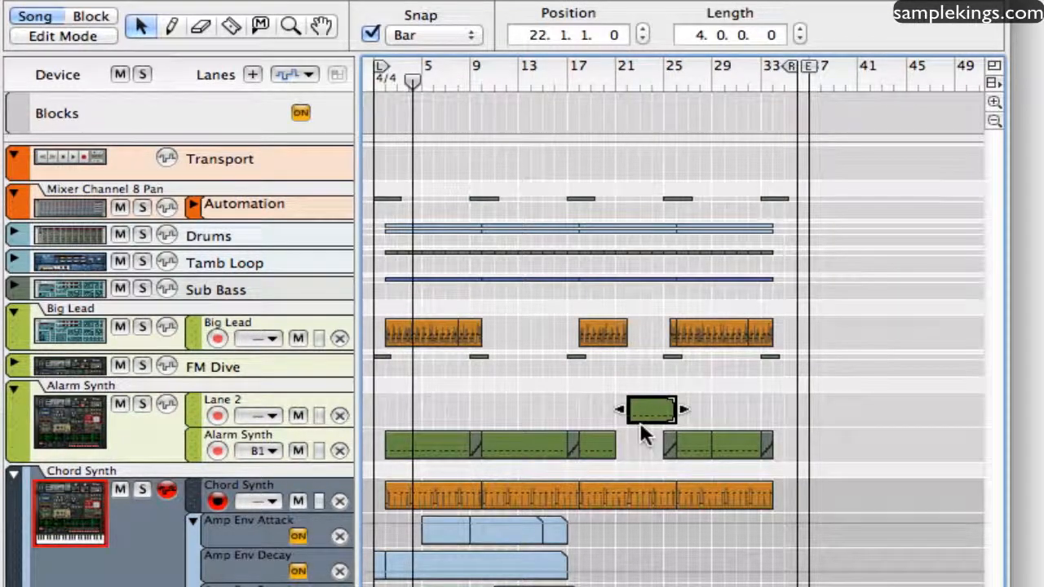
pyautogui.press('super+z')
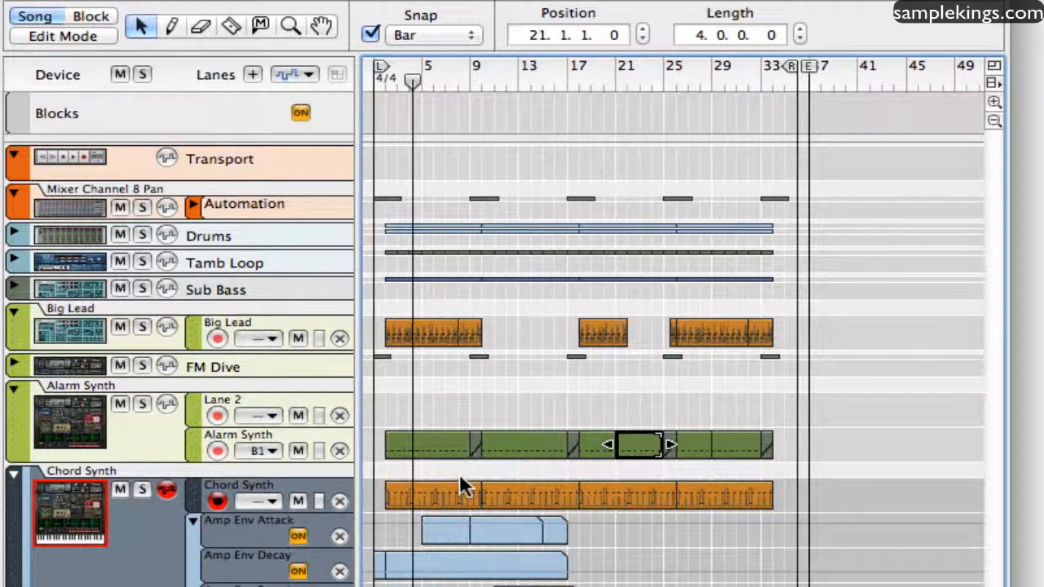
# Draw a one-bar clip at bar 6 over the first Alarm Synth clip and open it for note editing.
pyautogui.press('q')
pyautogui.click(439, 454)
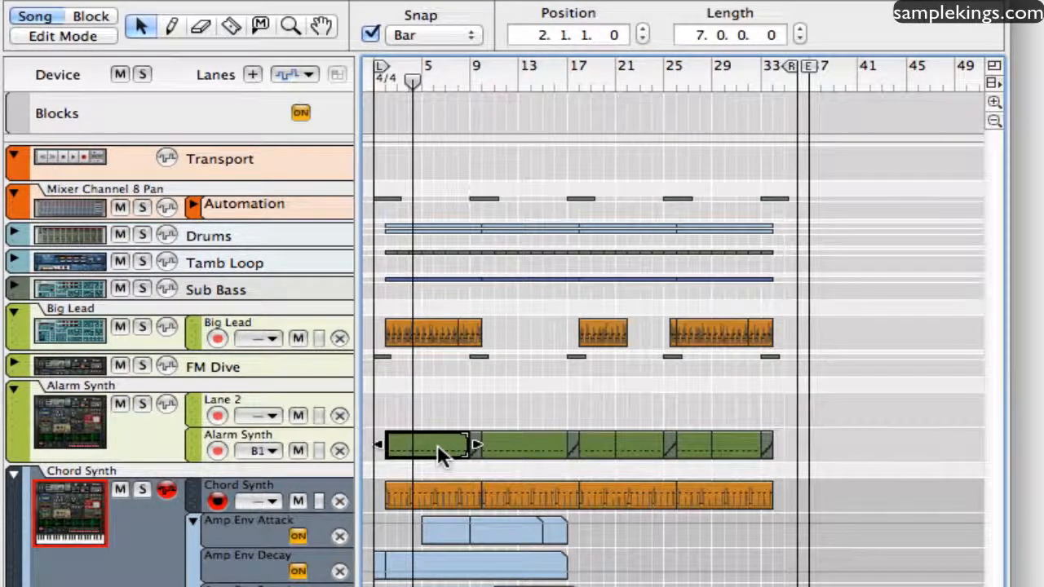
pyautogui.press('w')
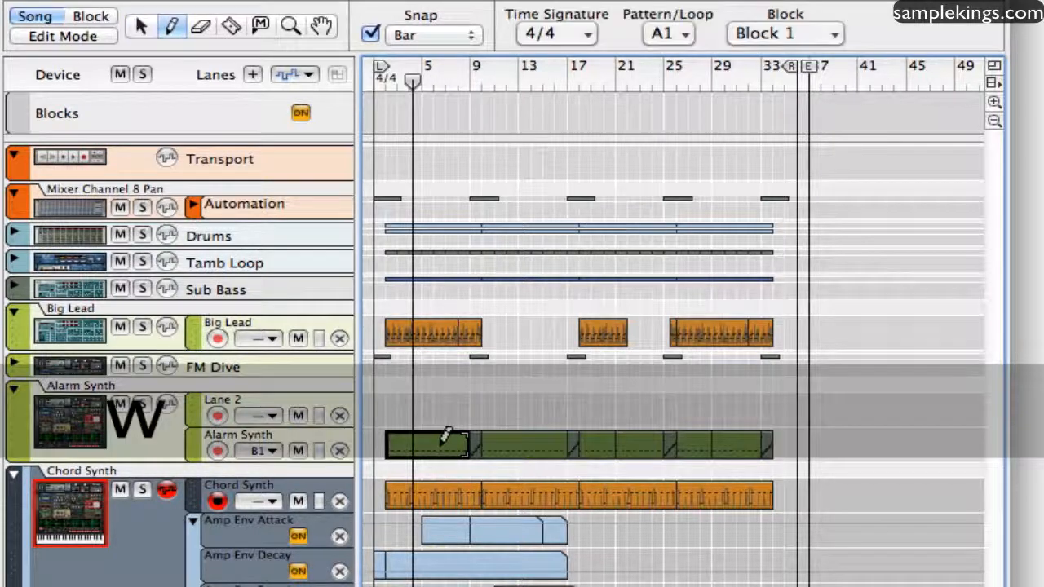
pyautogui.click(441, 445)
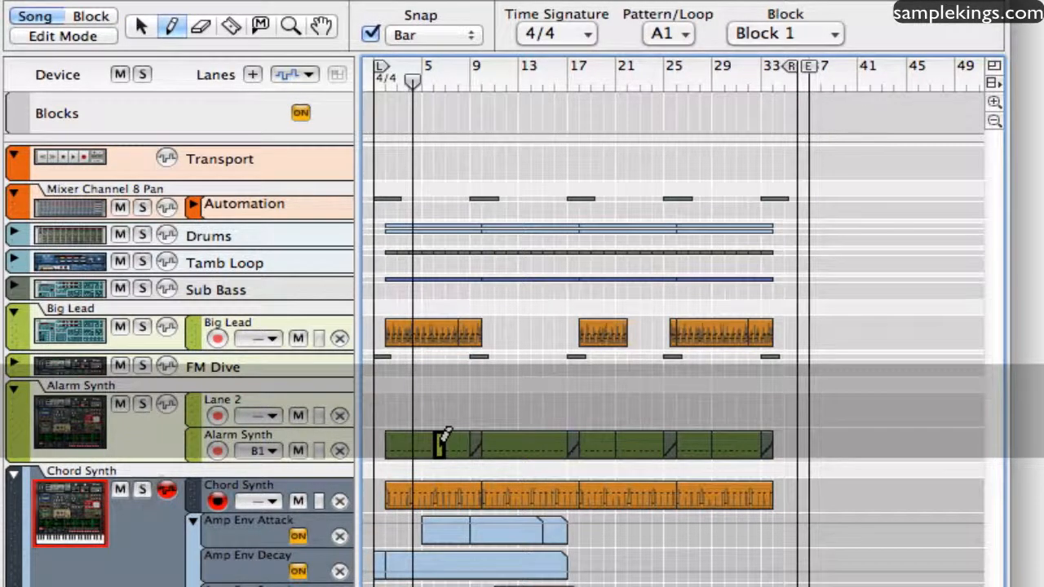
pyautogui.press('q')
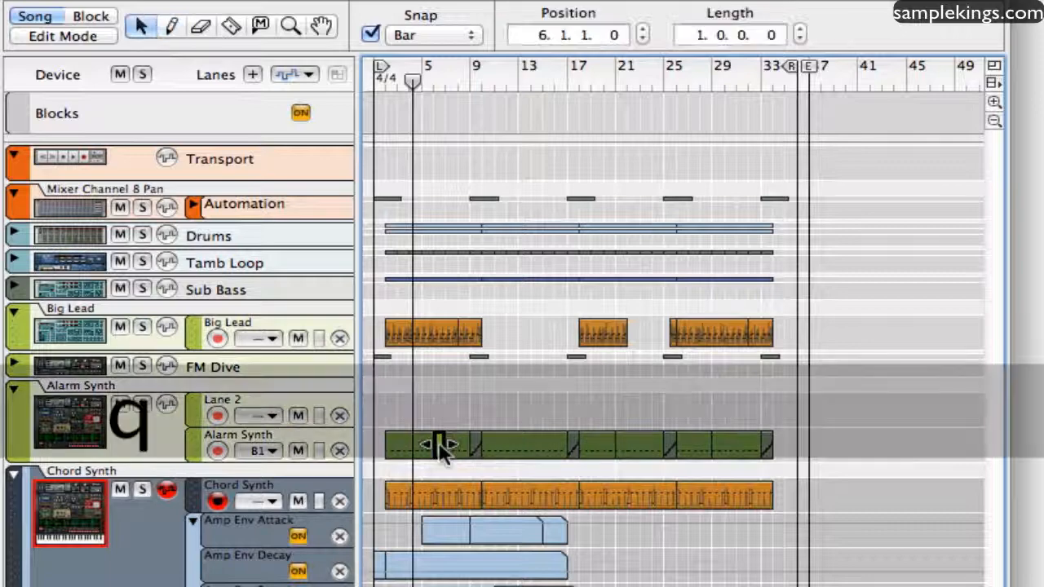
pyautogui.doubleClick(439, 444)
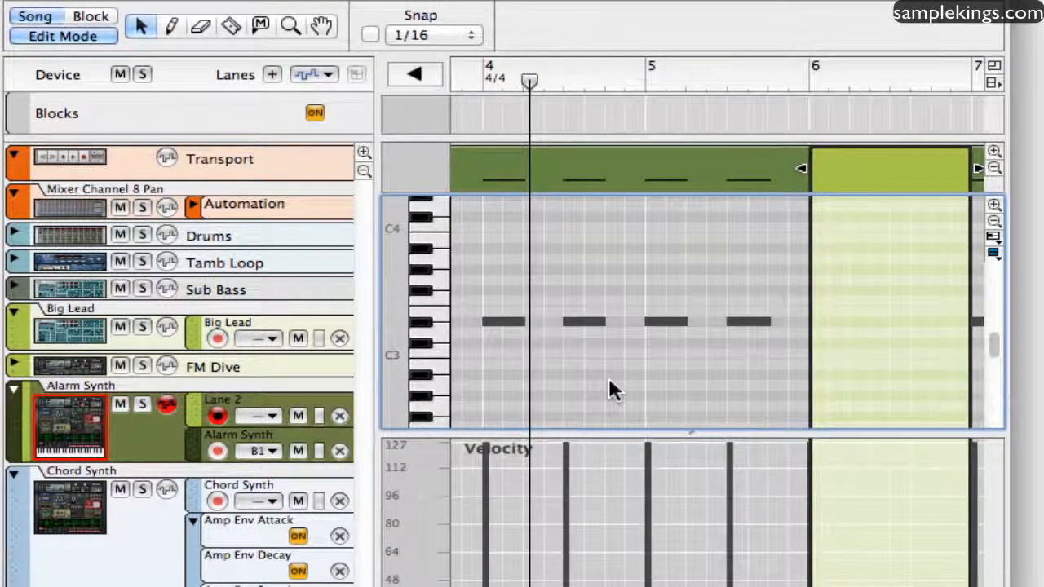
# Switch in turn to the Pencil, Erase and Razor tools in the note editor.
pyautogui.press('w')
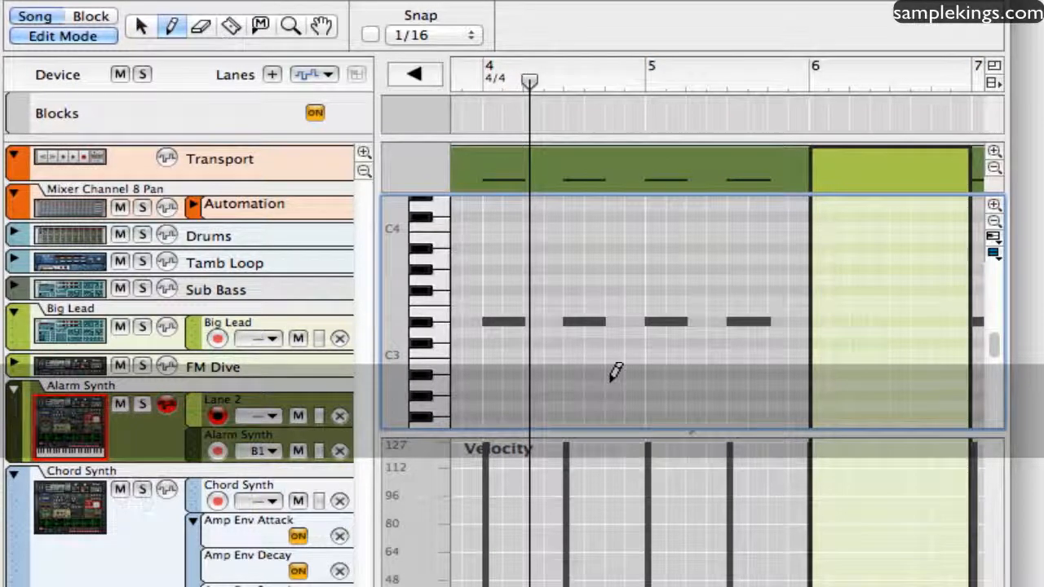
pyautogui.press('e')
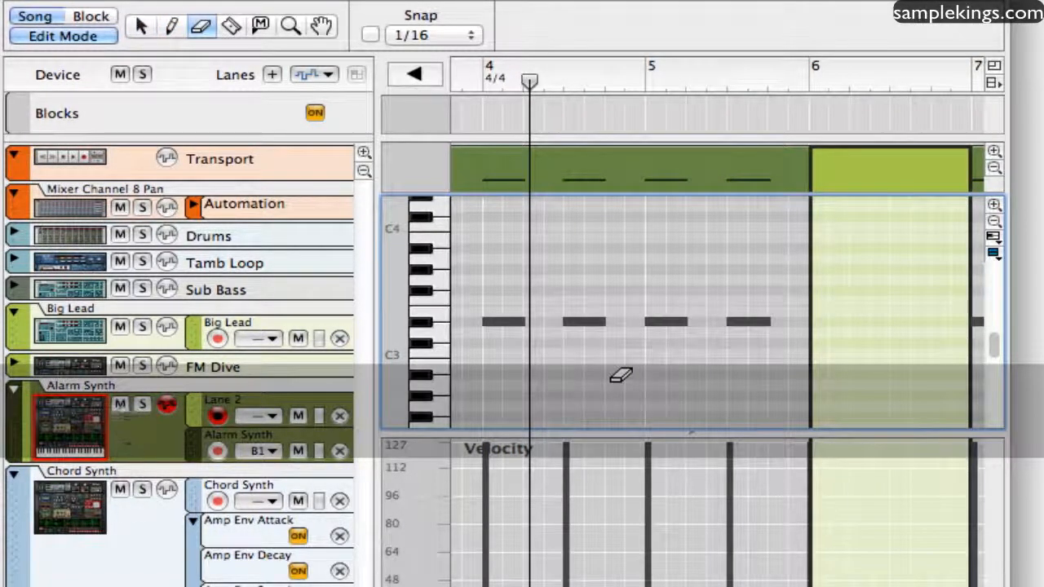
pyautogui.press('r')
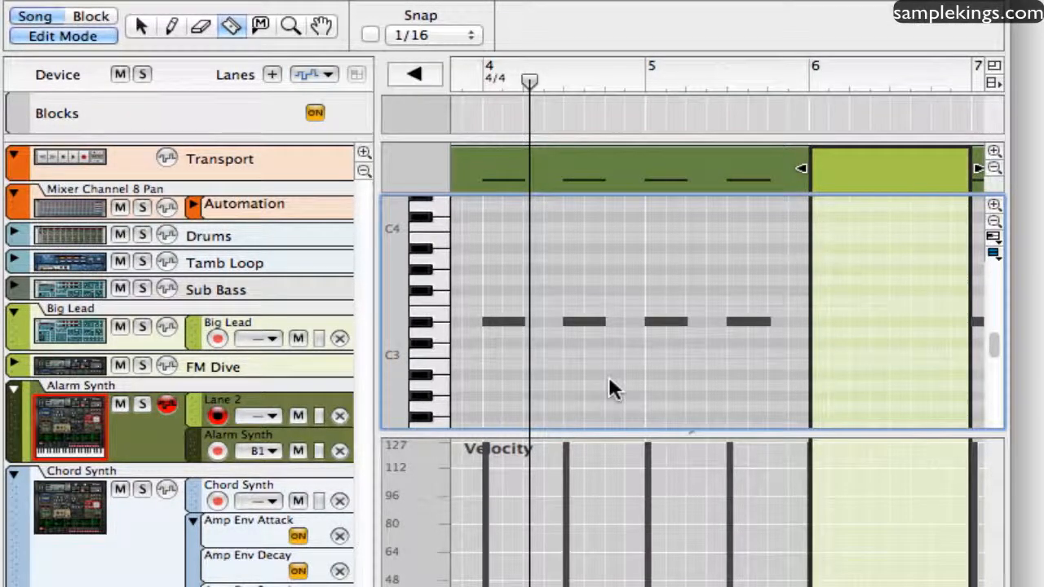
# Try muting the Alarm Synth clip spanning bars 4 and 5 with the Mute tool, unmuting it each time.
pyautogui.click(253, 33)
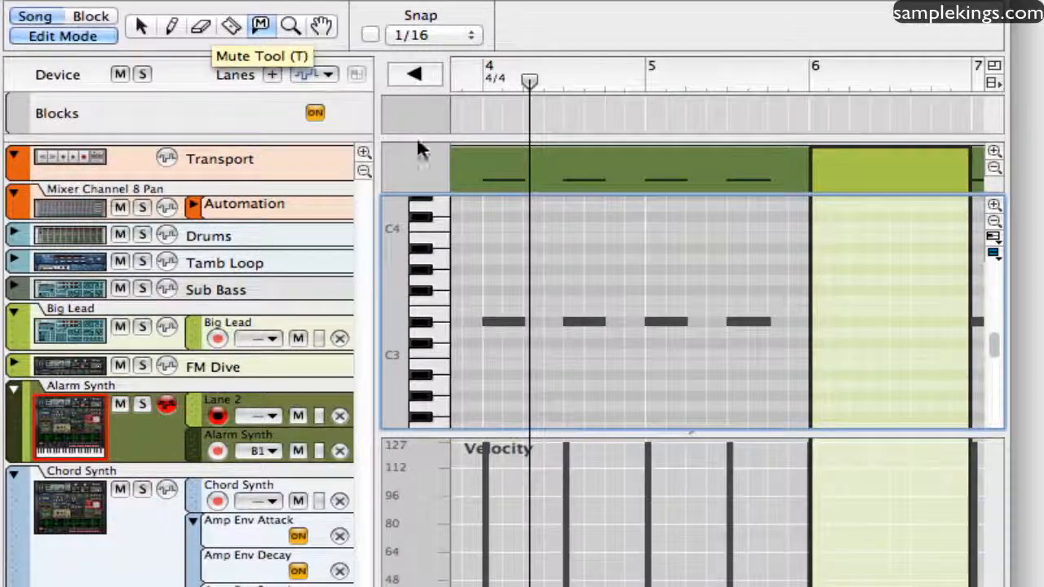
pyautogui.click(574, 321)
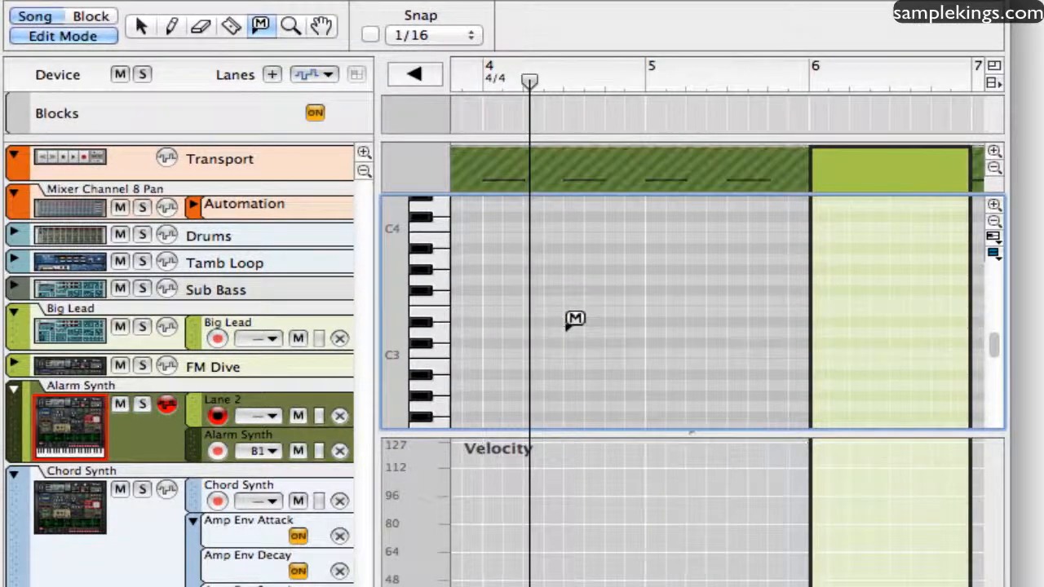
pyautogui.click(573, 321)
pyautogui.click(588, 329)
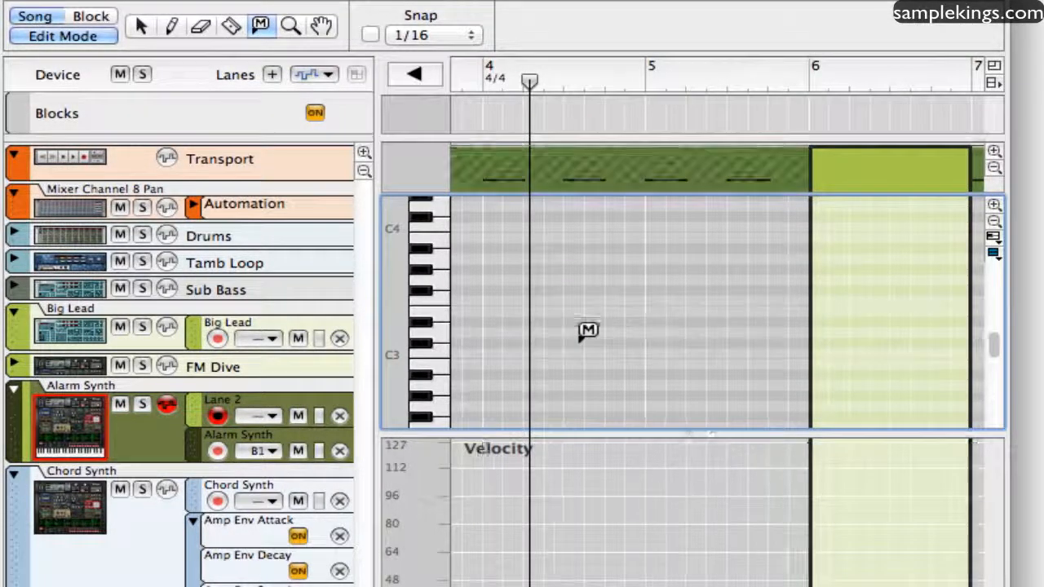
pyautogui.click(588, 329)
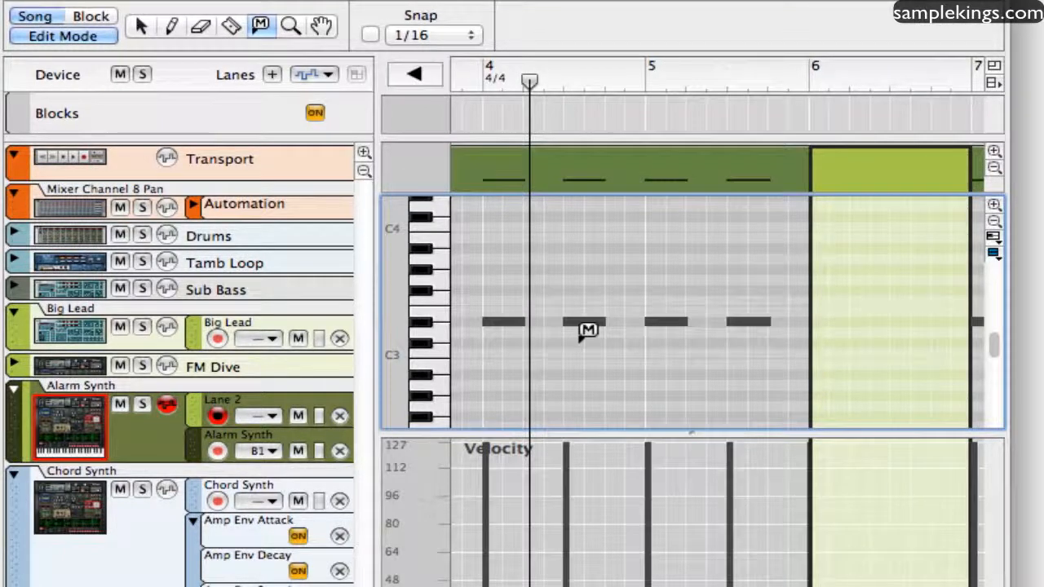
# Mute the Alarm Synth clip across bars 4 and 5 once more, and unmute it.
pyautogui.click(588, 330)
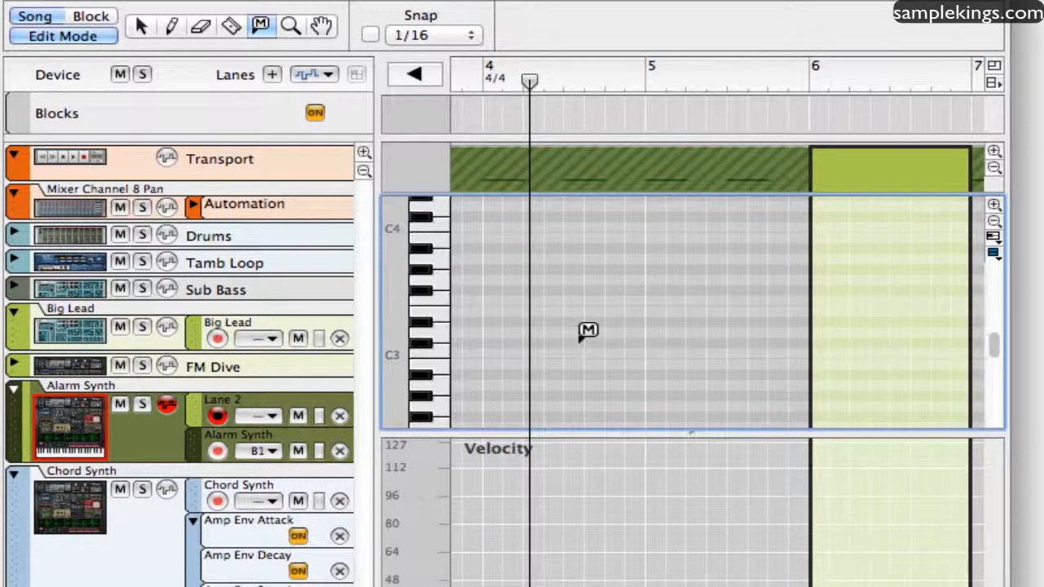
pyautogui.click(588, 329)
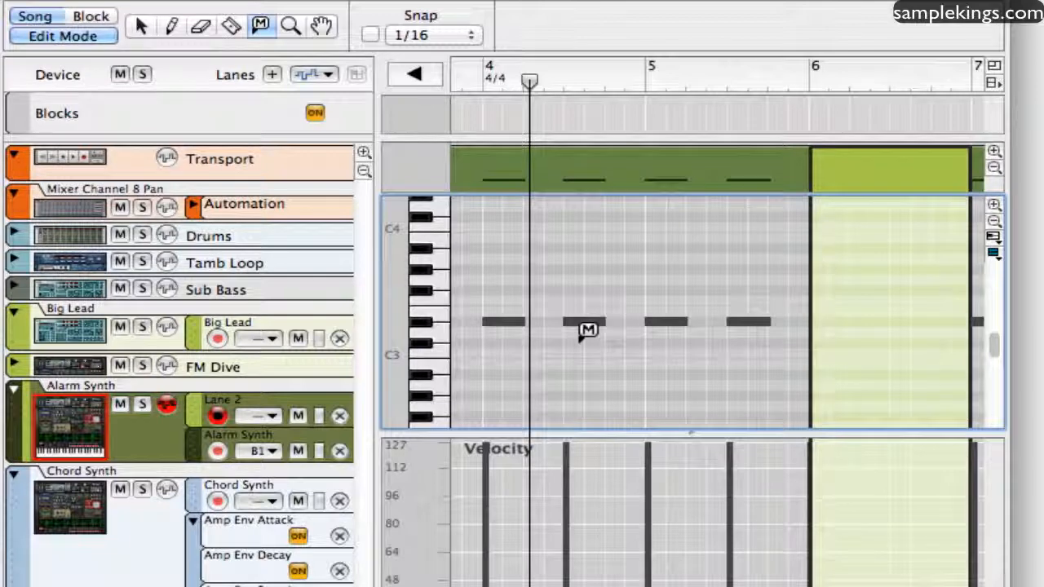
# Enlarge the four Alarm Synth notes in bars 4 and 5 with the Magnify tool.
pyautogui.click(289, 28)
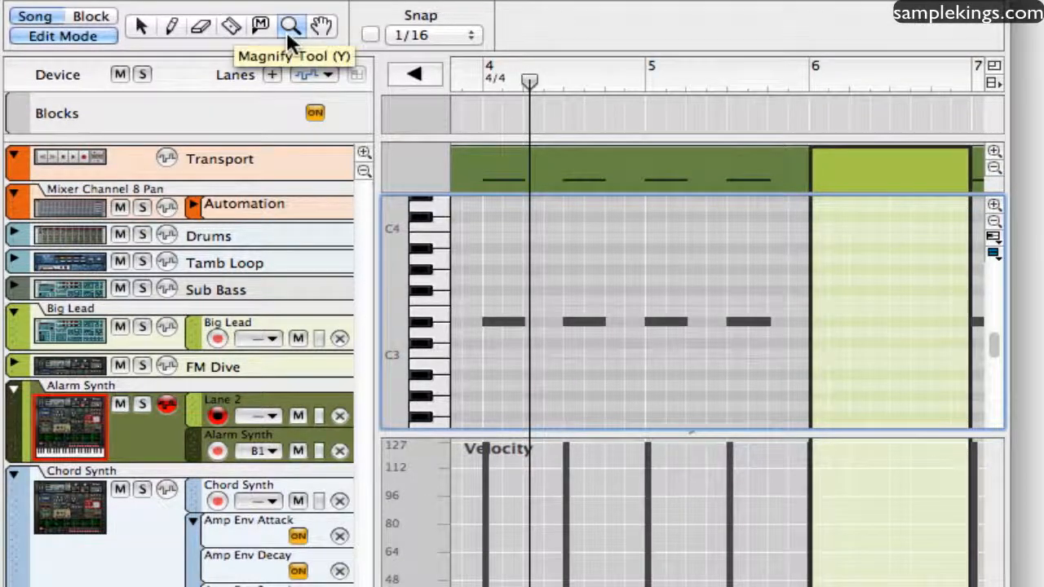
pyautogui.press('t')
pyautogui.press('y')
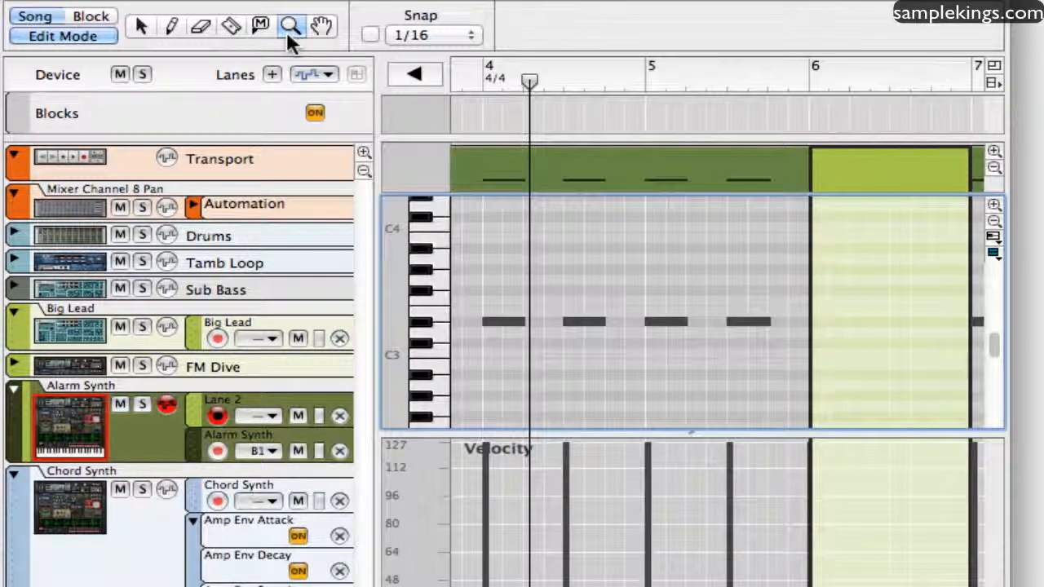
pyautogui.press('u')
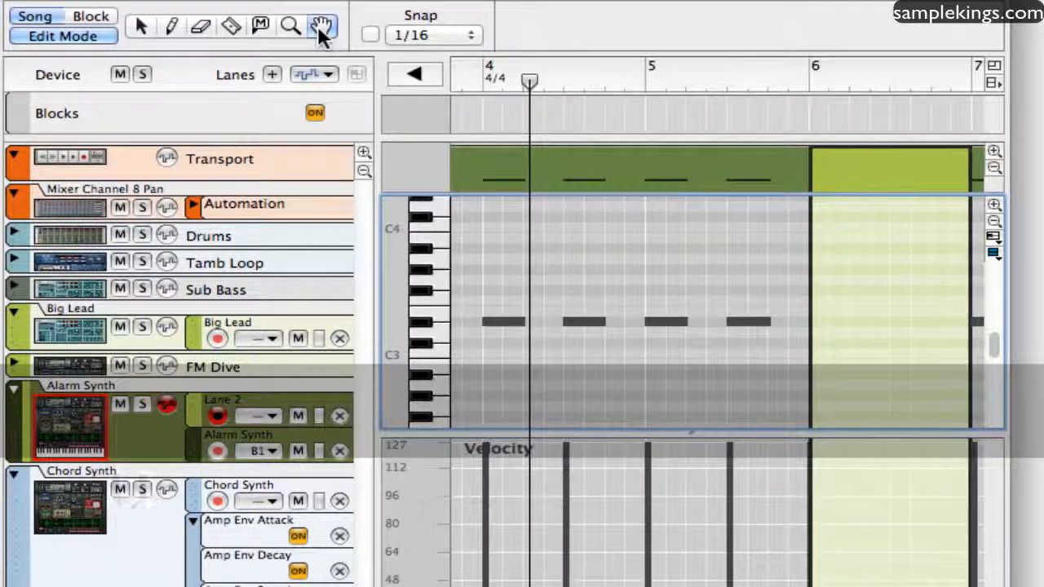
pyautogui.press('y')
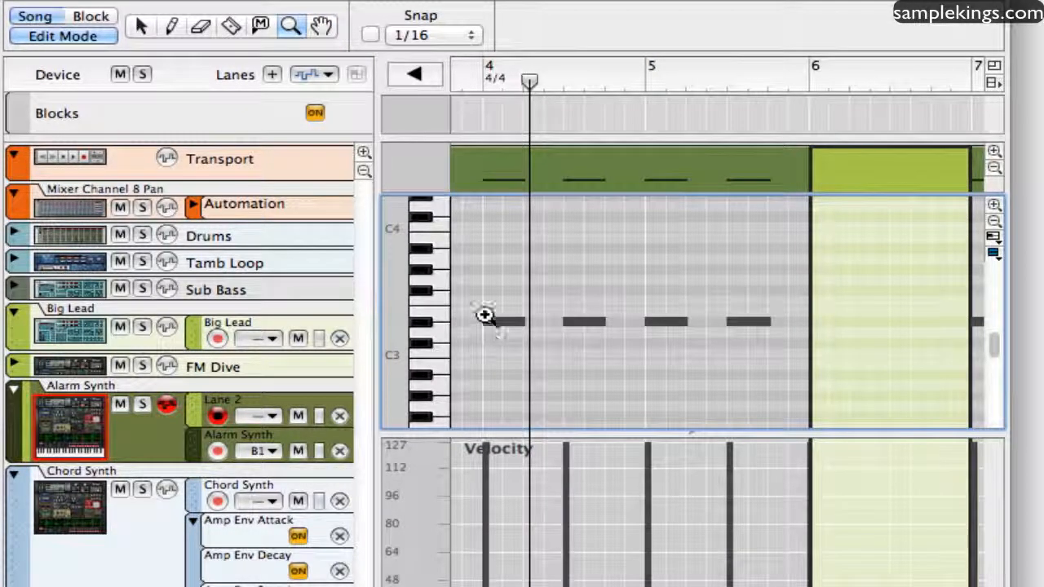
pyautogui.moveTo(485, 309); pyautogui.dragTo(813, 356)
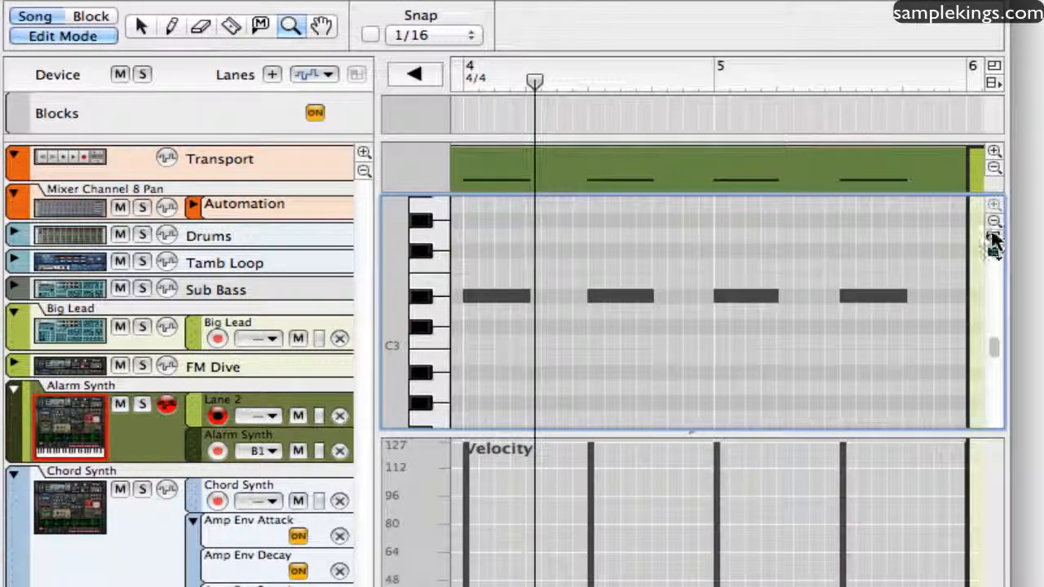
# Zoom the note lane out vertically to show more octaves, and zoom back in.
pyautogui.click(993, 222)
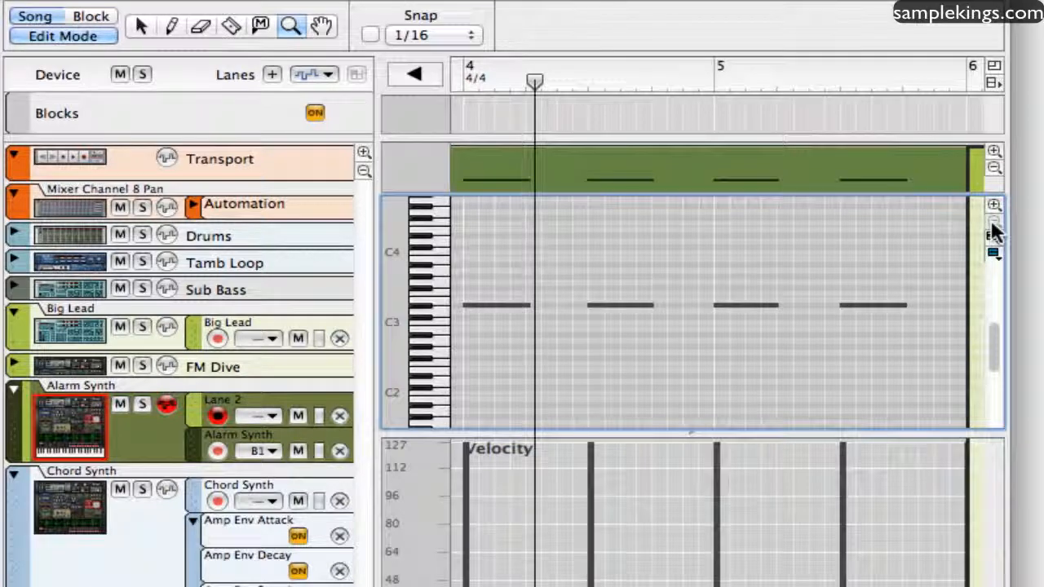
pyautogui.click(993, 204)
pyautogui.click(993, 204)
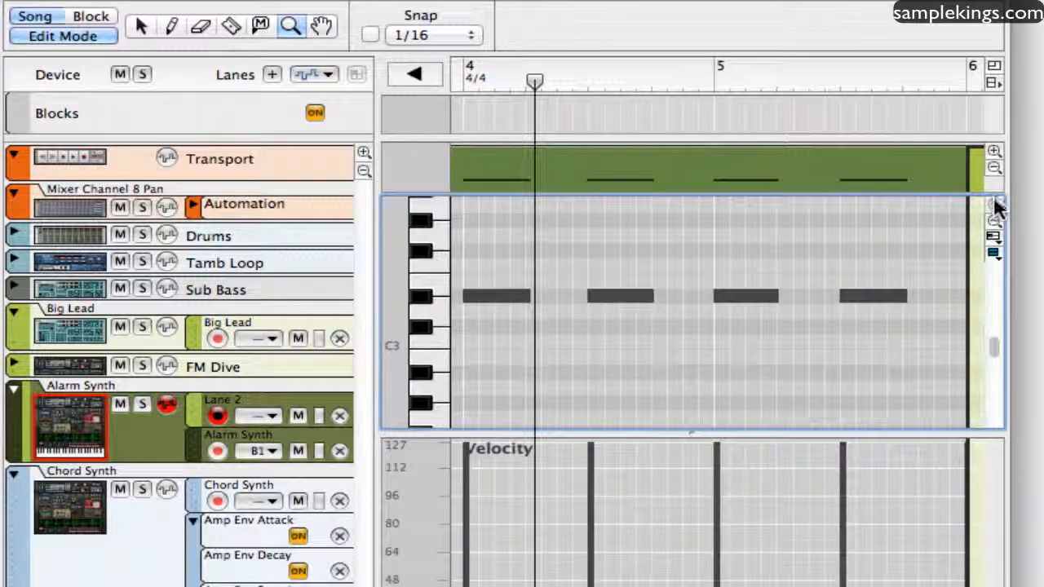
# Pan around the Alarm Synth notes with the Hand tool, and return to the arrangement view.
pyautogui.click(317, 28)
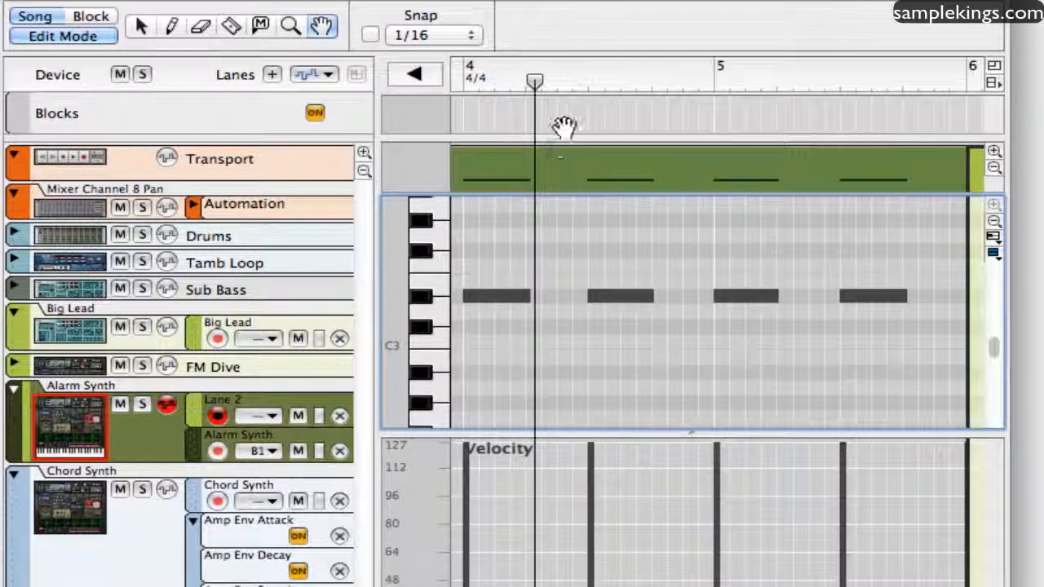
pyautogui.moveTo(562, 126); pyautogui.dragTo(344, 169)
pyautogui.moveTo(551, 220); pyautogui.dragTo(729, 249)
pyautogui.moveTo(891, 261); pyautogui.dragTo(623, 159)
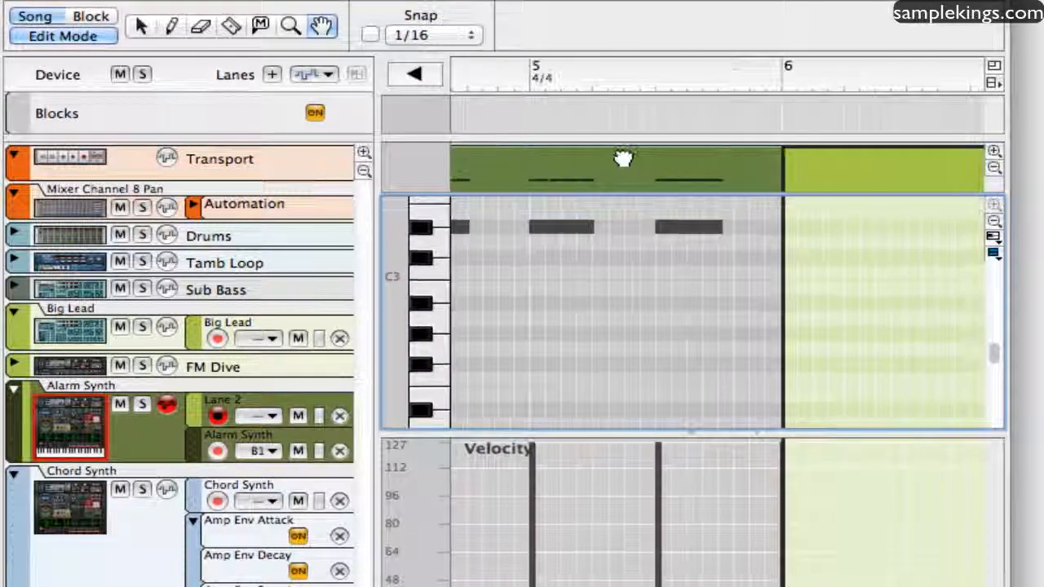
pyautogui.click(412, 78)
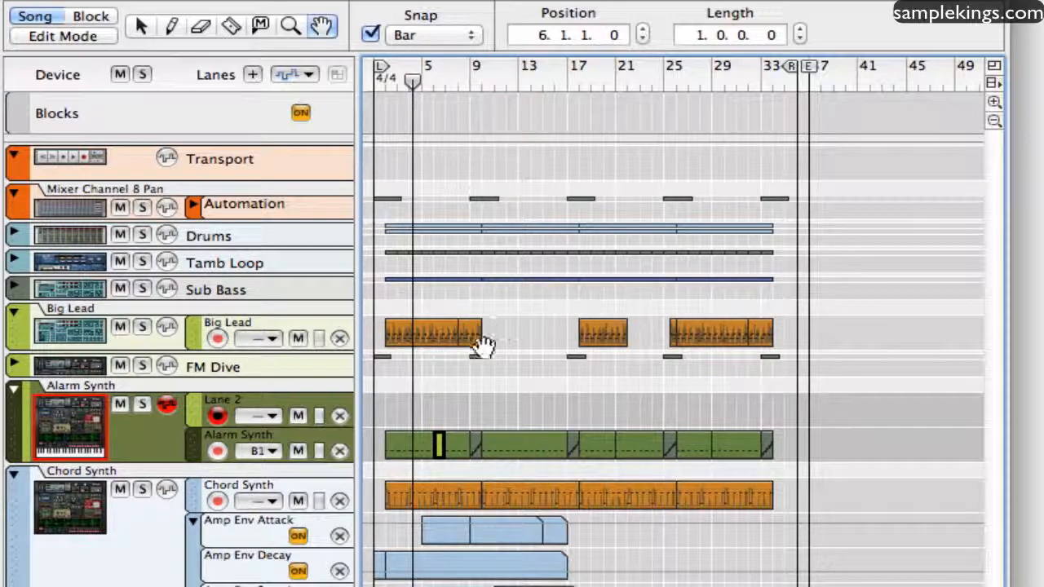
# Open the two-bar Big Lead clip at bar 8 for note editing with the Selection tool, and deselect it.
pyautogui.click(144, 29)
pyautogui.doubleClick(466, 330)
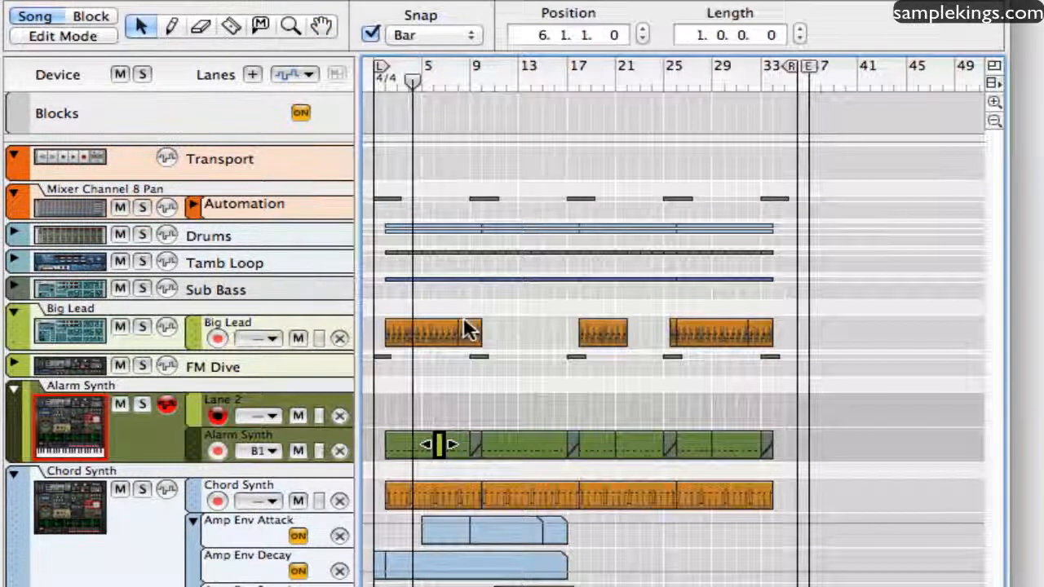
pyautogui.click(550, 162)
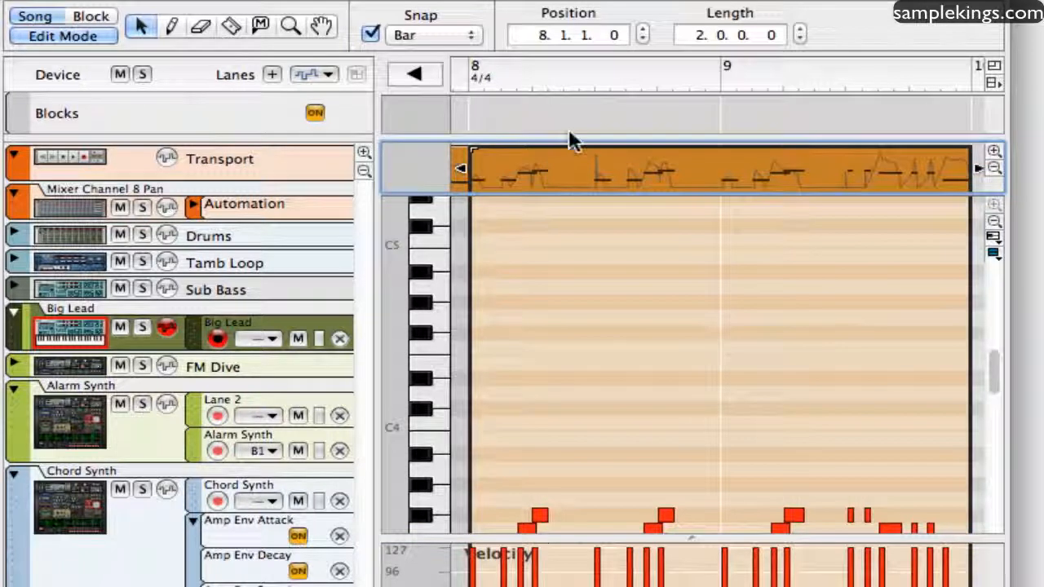
pyautogui.click(569, 128)
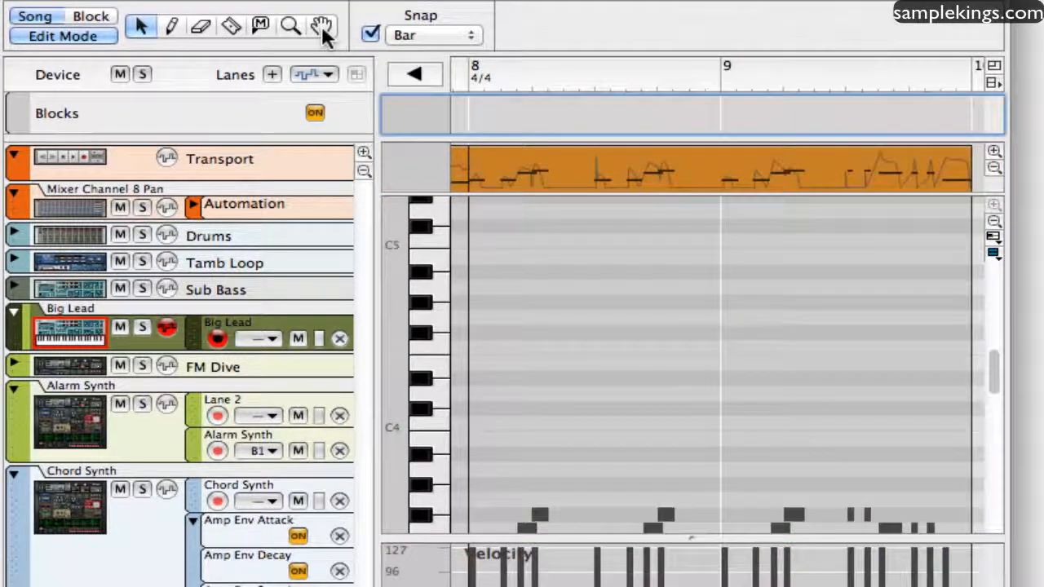
# Pan the Big Lead note editor slightly with the Hand tool, and go back to the arrangement.
pyautogui.press('y')
pyautogui.press('u')
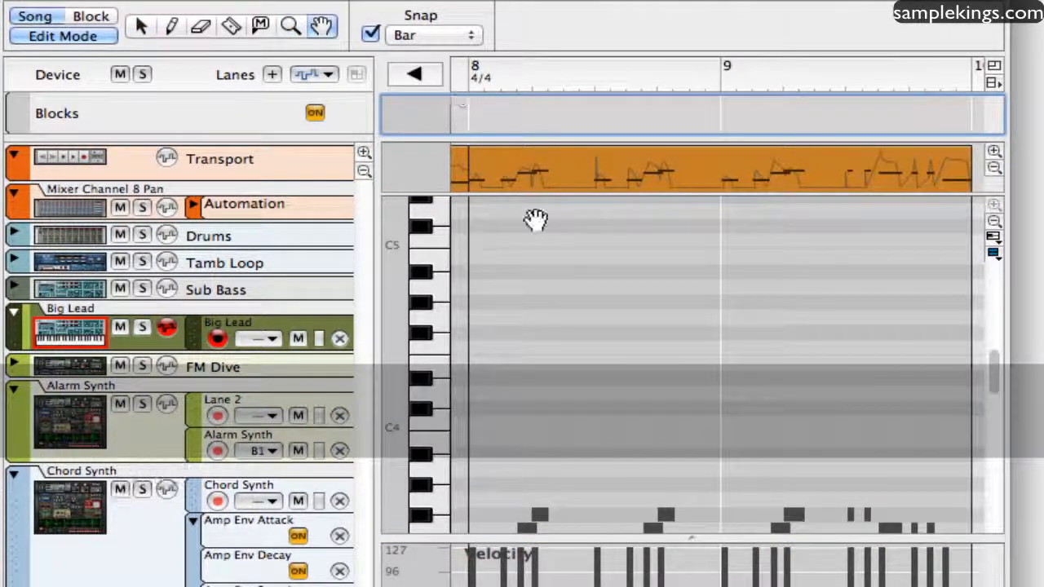
pyautogui.moveTo(536, 221)
pyautogui.mouseDown()
pyautogui.moveTo(539, 301)
pyautogui.moveTo(544, 217)
pyautogui.mouseUp()
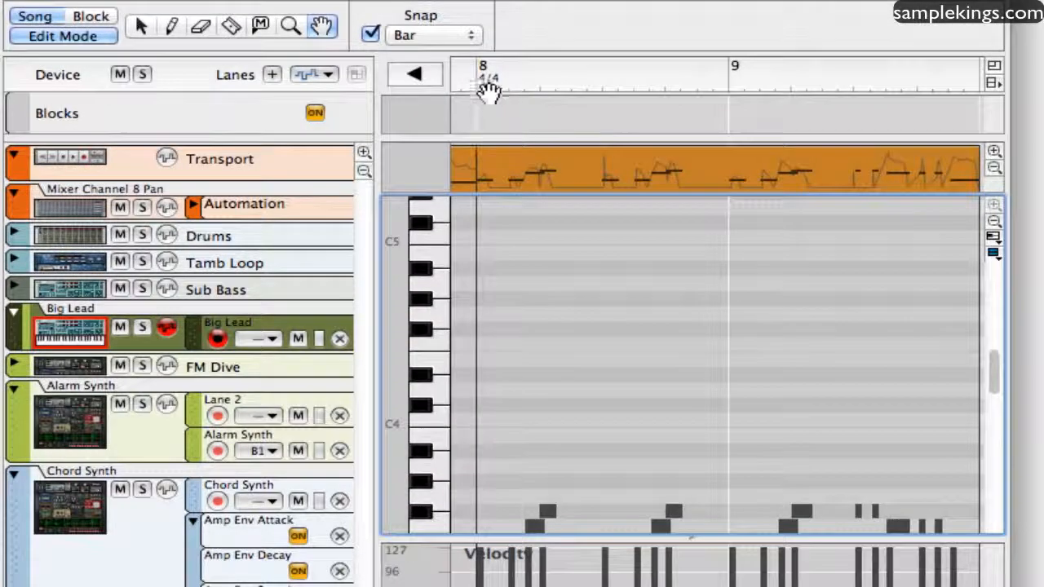
pyautogui.click(413, 75)
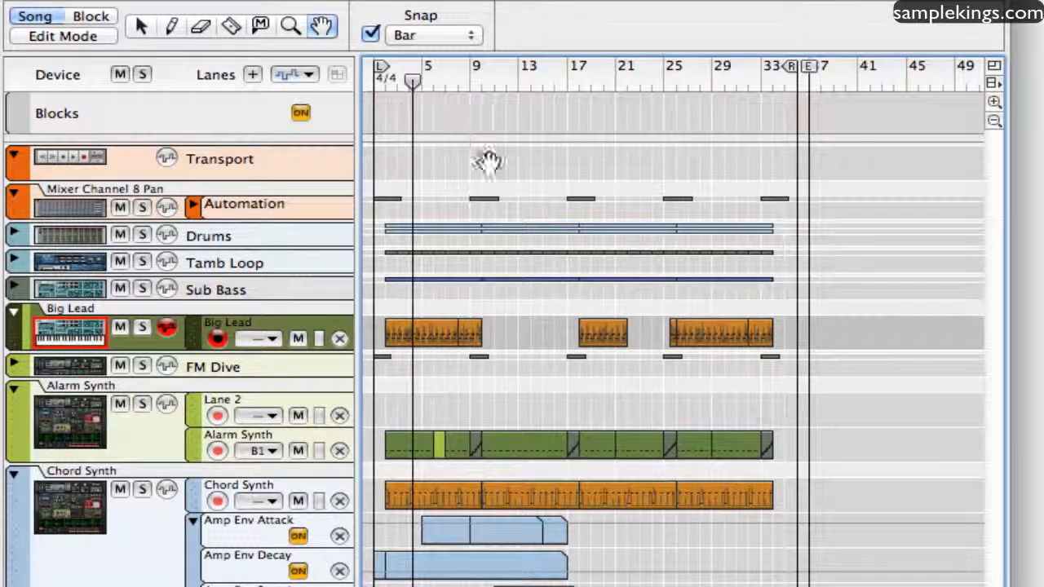